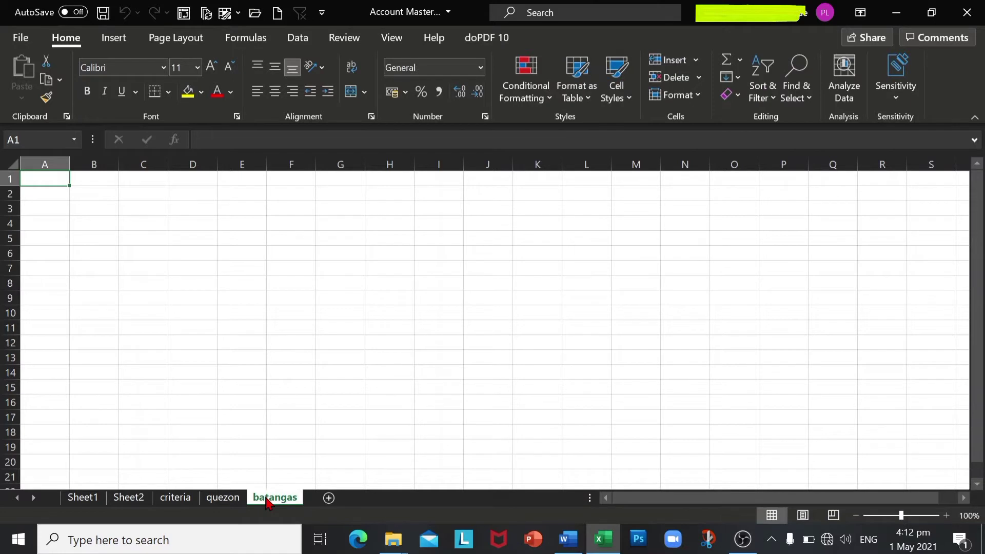
# Copy the AREA header and the Quezon entry below it from Sheet1 into A1:A2 of the criteria sheet
pyautogui.click(90, 502)
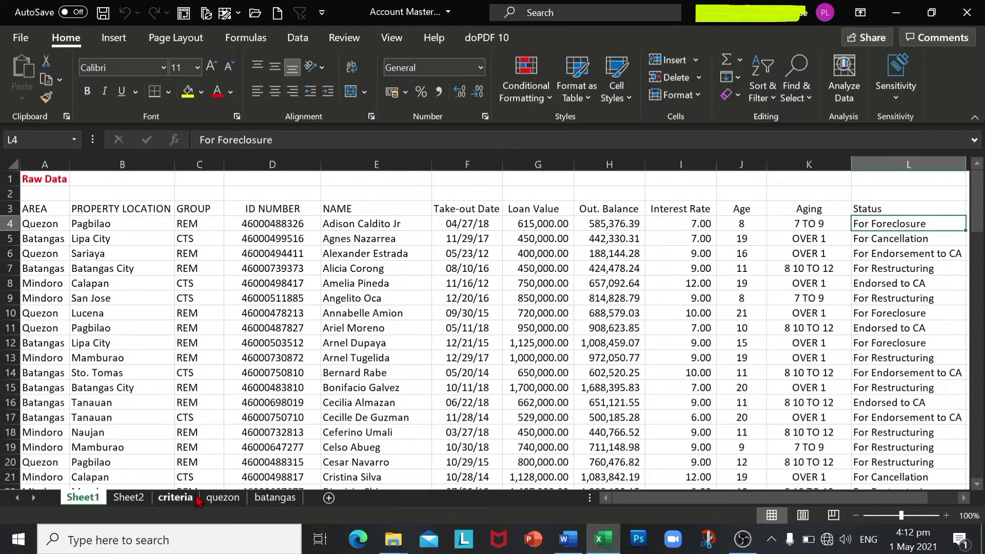
pyautogui.click(54, 211)
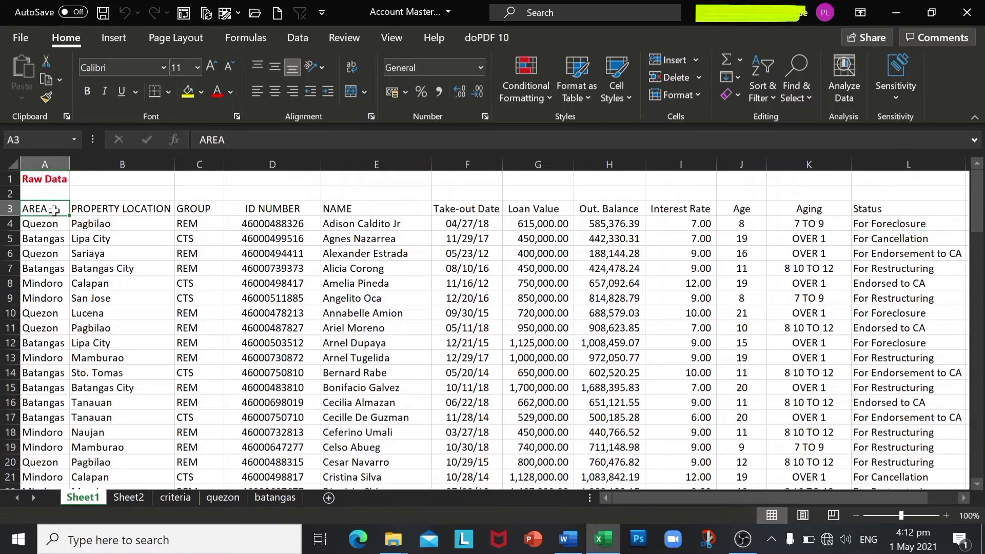
pyautogui.moveTo(54, 210); pyautogui.dragTo(55, 225)
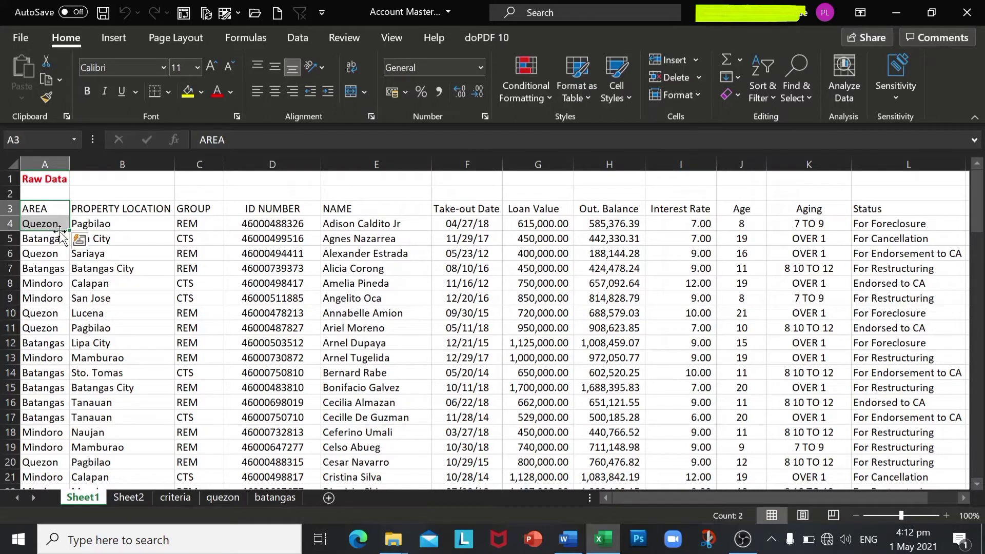
pyautogui.hotkey('ctrl', 'c')
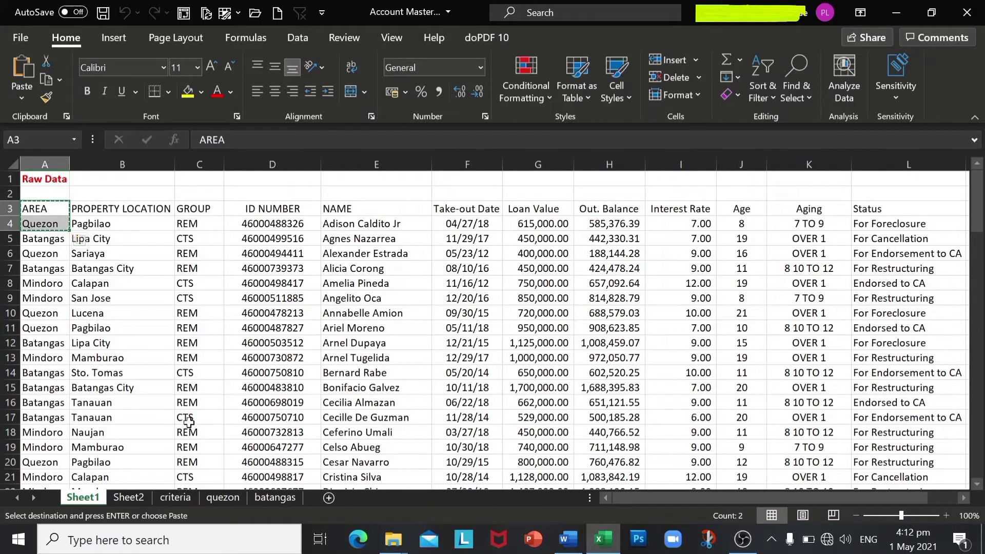
pyautogui.click(175, 498)
pyautogui.hotkey('ctrl', 'v')
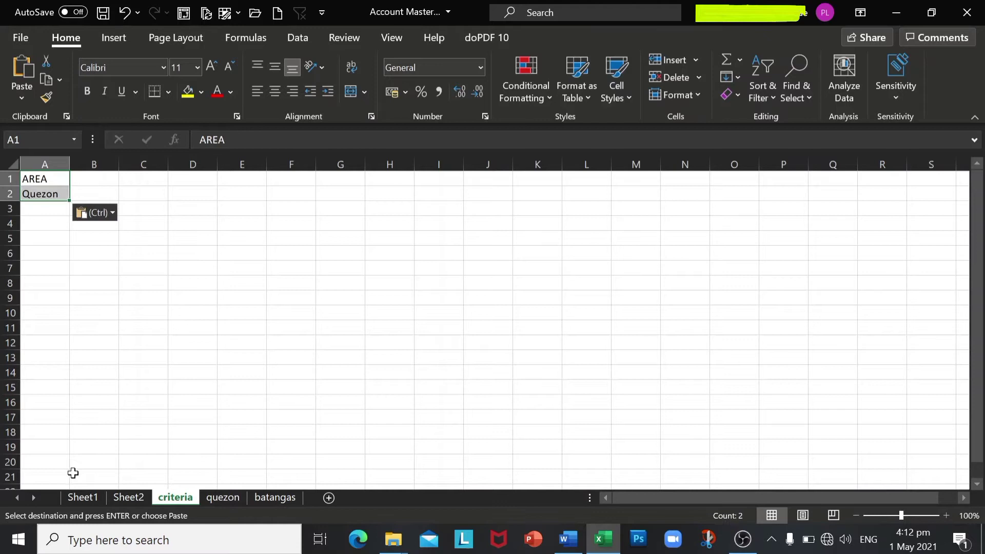
# Copy the Status header from Sheet1 into cell B1 of the criteria sheet
pyautogui.click(83, 497)
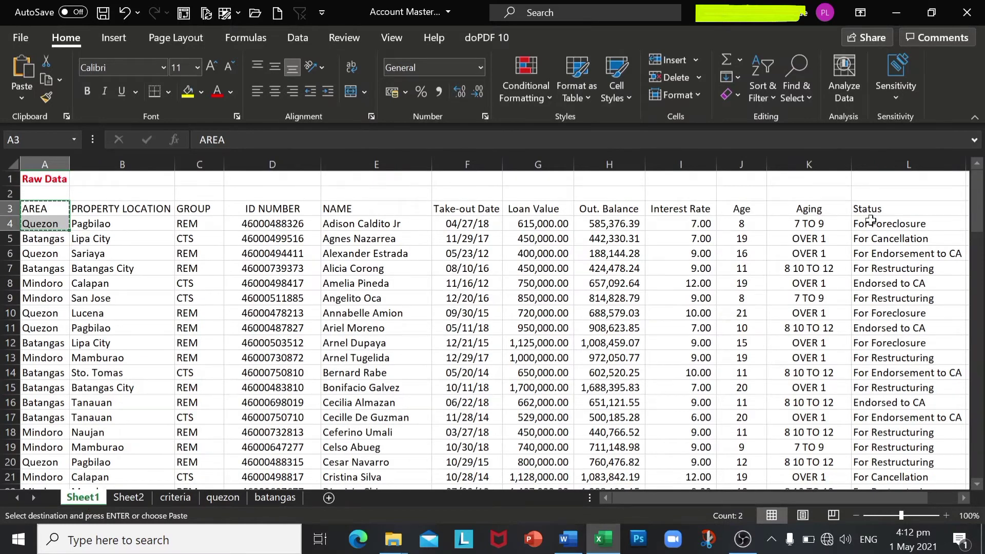
pyautogui.click(867, 208)
pyautogui.hotkey('ctrl', 'c')
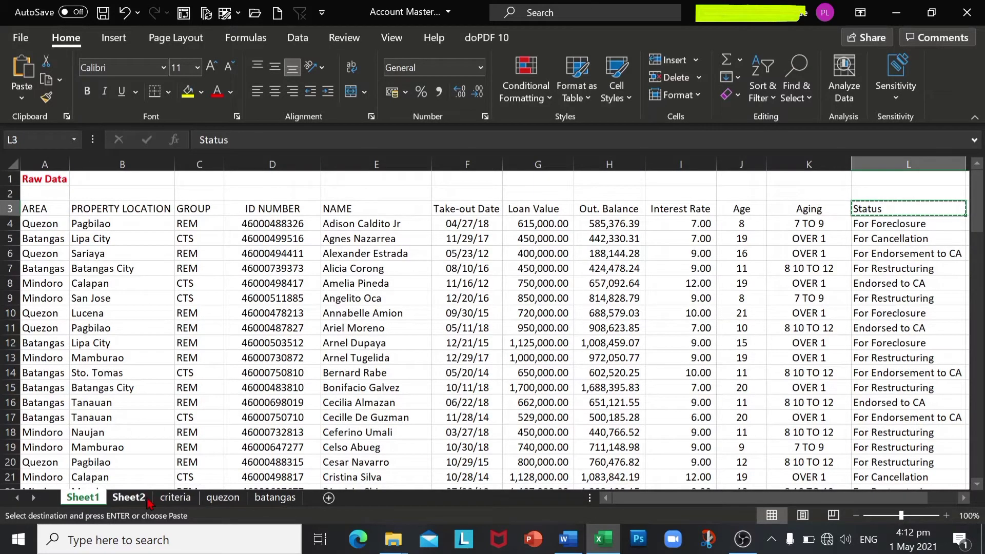
pyautogui.click(175, 497)
pyautogui.click(105, 176)
pyautogui.hotkey('ctrl', 'v')
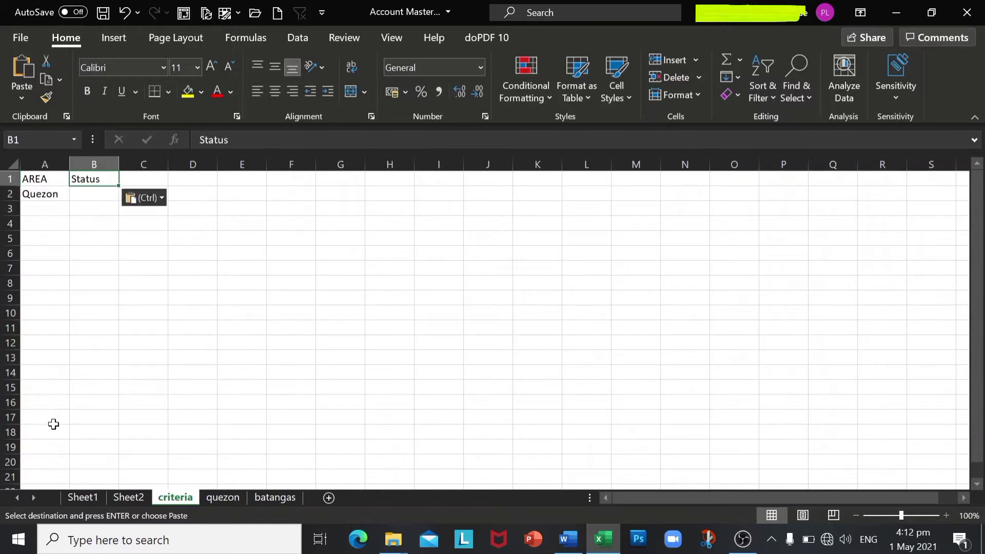
# Copy a For Cancellation status entry from Sheet1 into cell B2 of the criteria sheet
pyautogui.click(82, 497)
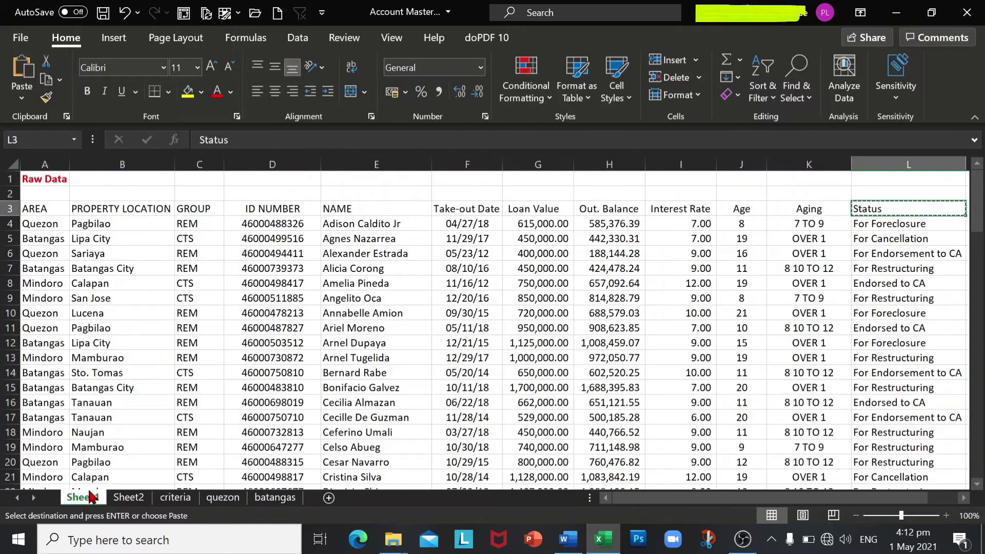
pyautogui.click(899, 241)
pyautogui.hotkey('ctrl', 'c')
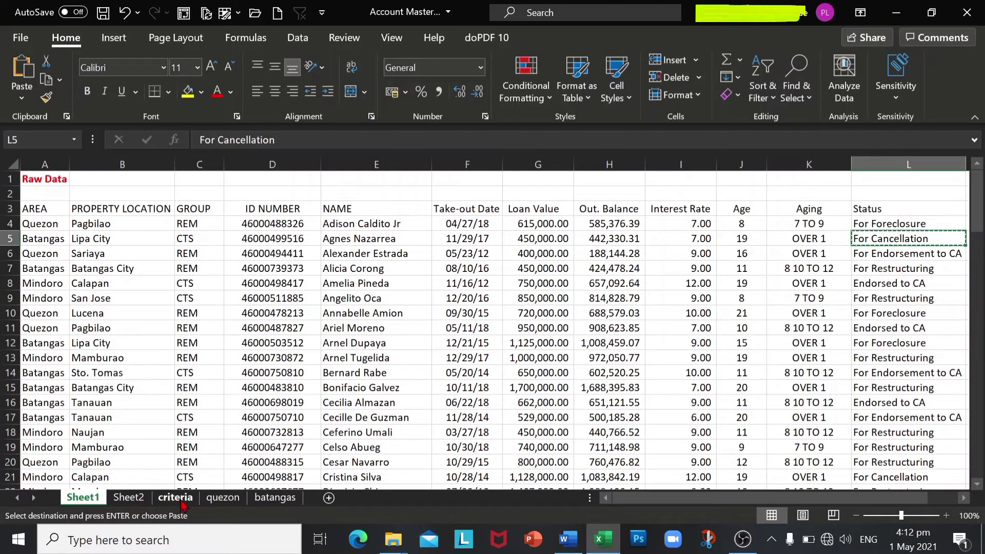
pyautogui.click(177, 498)
pyautogui.click(102, 195)
pyautogui.hotkey('ctrl', 'v')
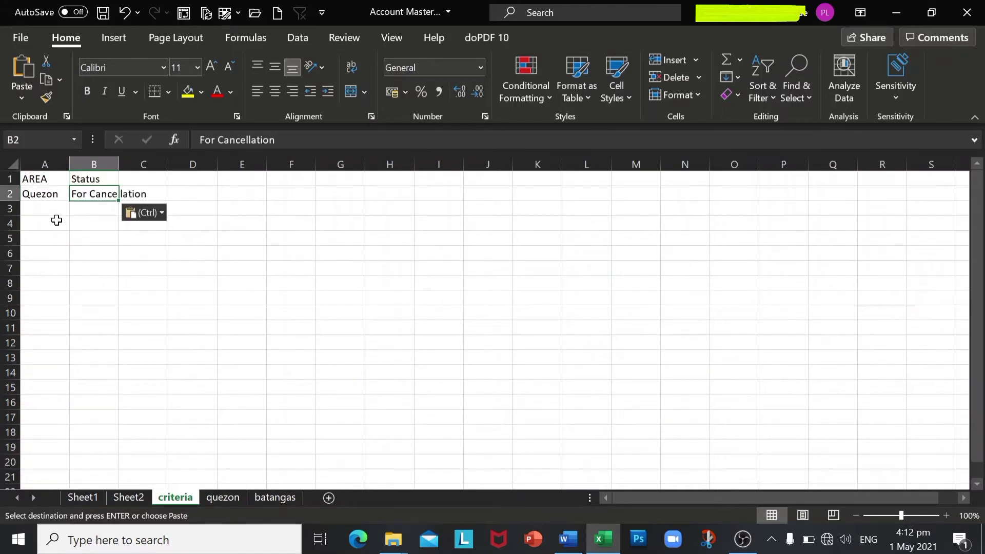
# Copy the AREA header from A1 into A4 on the criteria sheet to start a second criteria block
pyautogui.click(46, 181)
pyautogui.hotkey('ctrl', 'c')
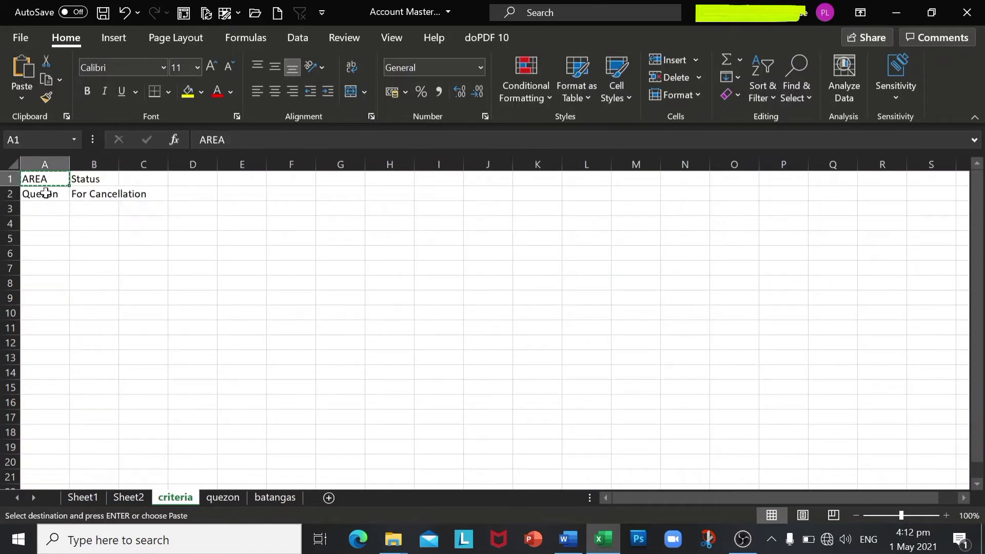
pyautogui.click(42, 220)
pyautogui.hotkey('ctrl', 'v')
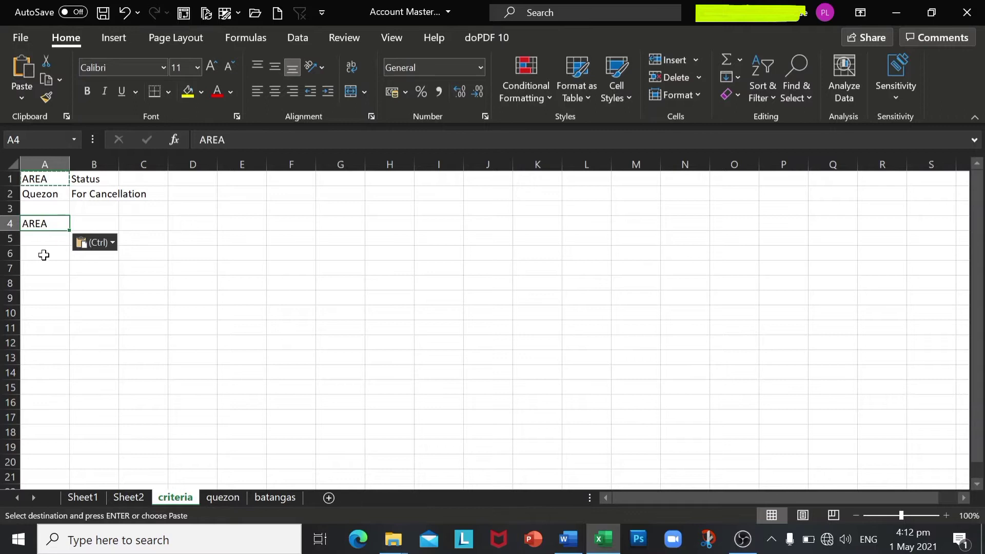
# Copy a Batangas area entry from Sheet1 into cell A5 of the criteria sheet
pyautogui.click(91, 504)
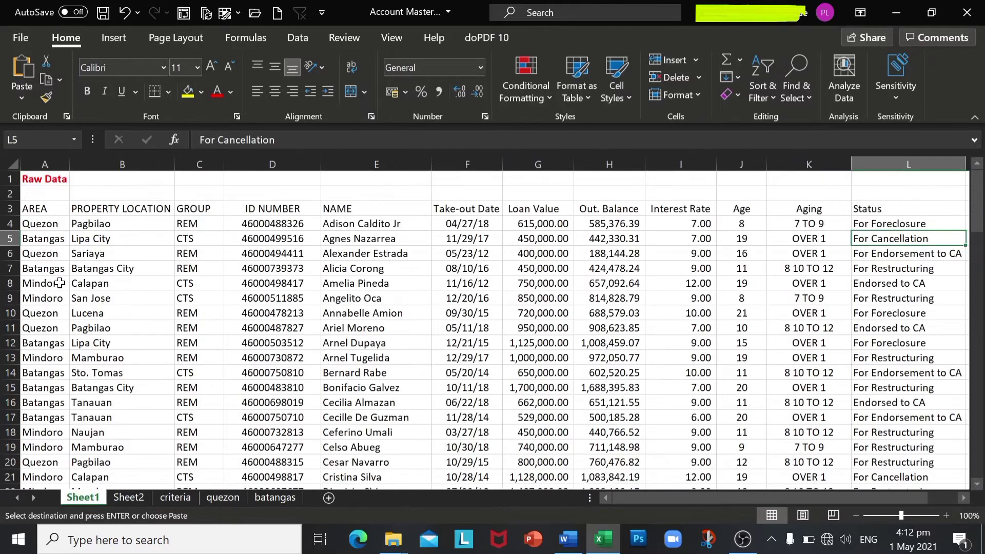
pyautogui.click(49, 268)
pyautogui.hotkey('ctrl', 'c')
pyautogui.click(172, 497)
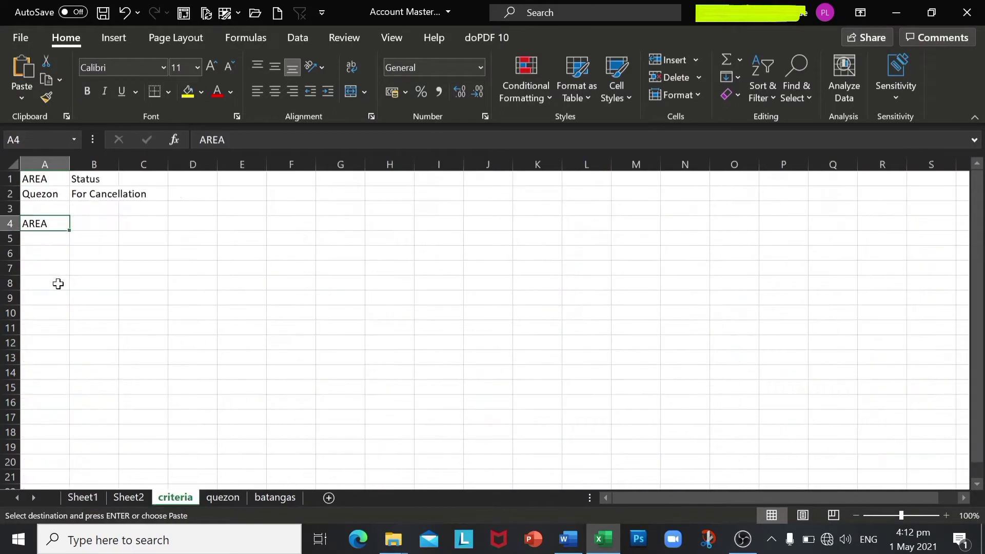
pyautogui.click(50, 241)
pyautogui.hotkey('ctrl', 'v')
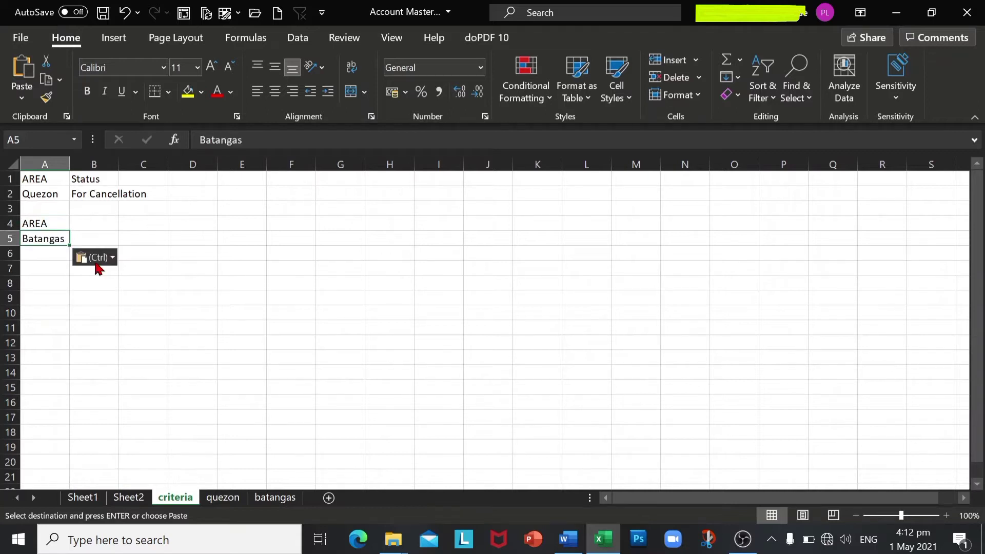
# Copy the Loan Value header from Sheet1 into cell B4 of the criteria sheet
pyautogui.click(94, 499)
pyautogui.click(521, 210)
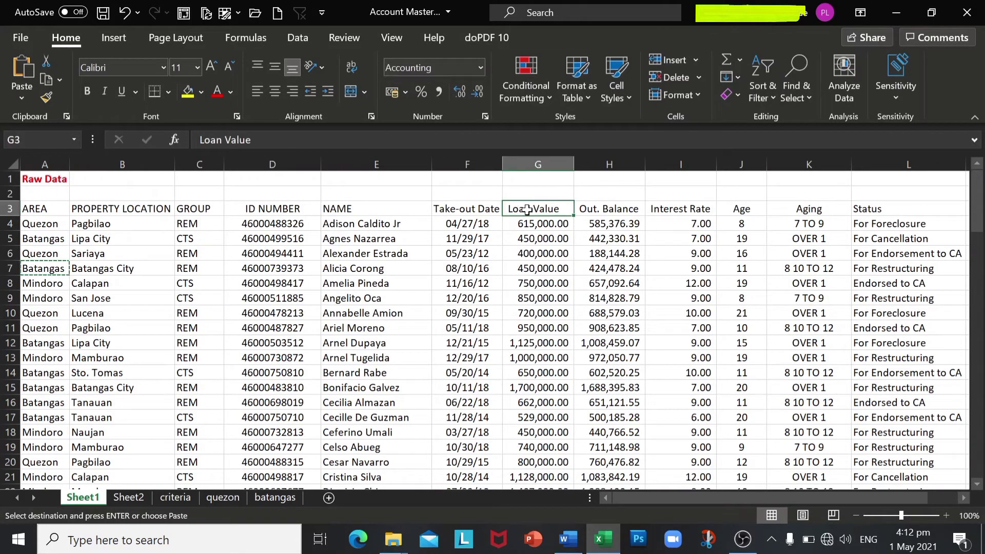
pyautogui.hotkey('ctrl', 'c')
pyautogui.click(177, 498)
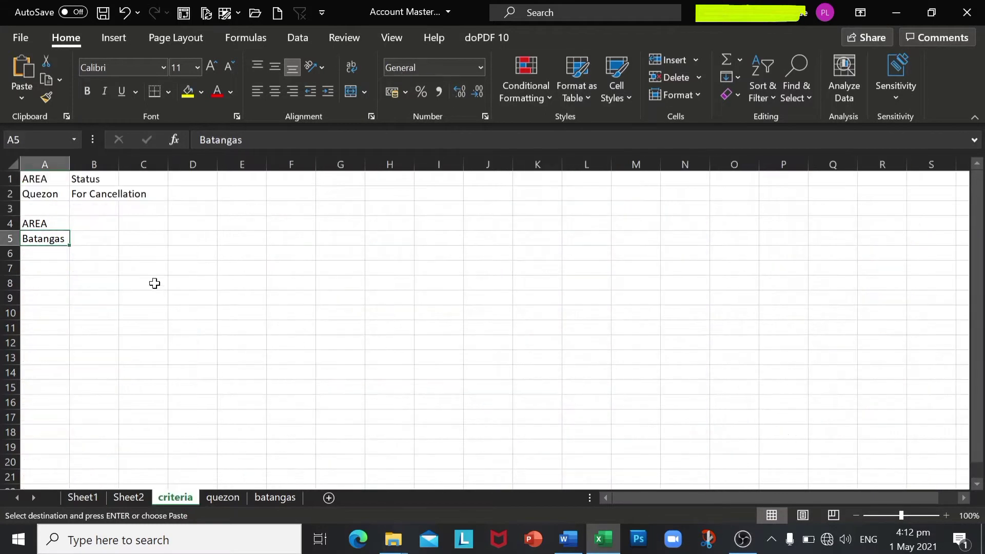
pyautogui.click(100, 227)
pyautogui.hotkey('ctrl', 'v')
# Enter the loan value condition >450,000.00 in cell B5 of the criteria sheet
pyautogui.click(97, 242)
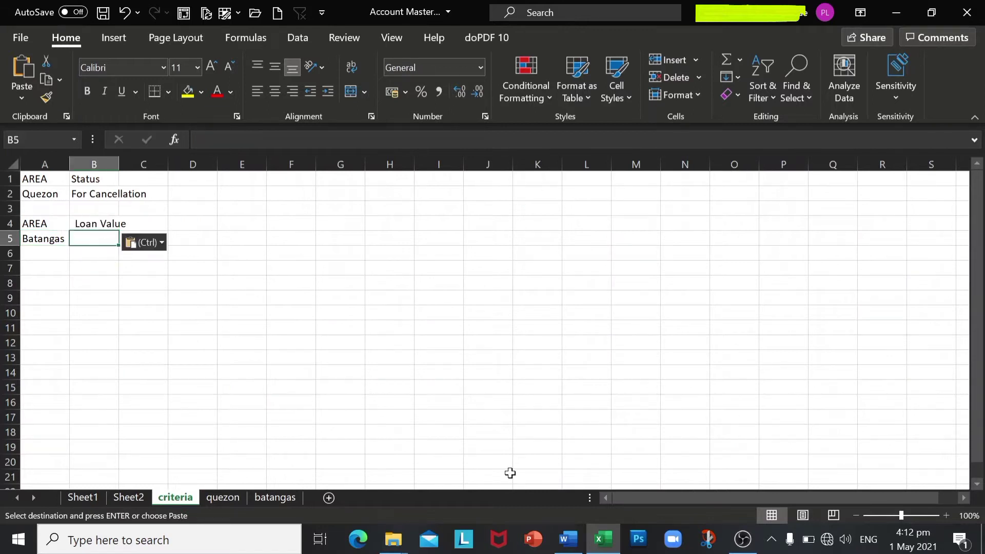
pyautogui.write('>')
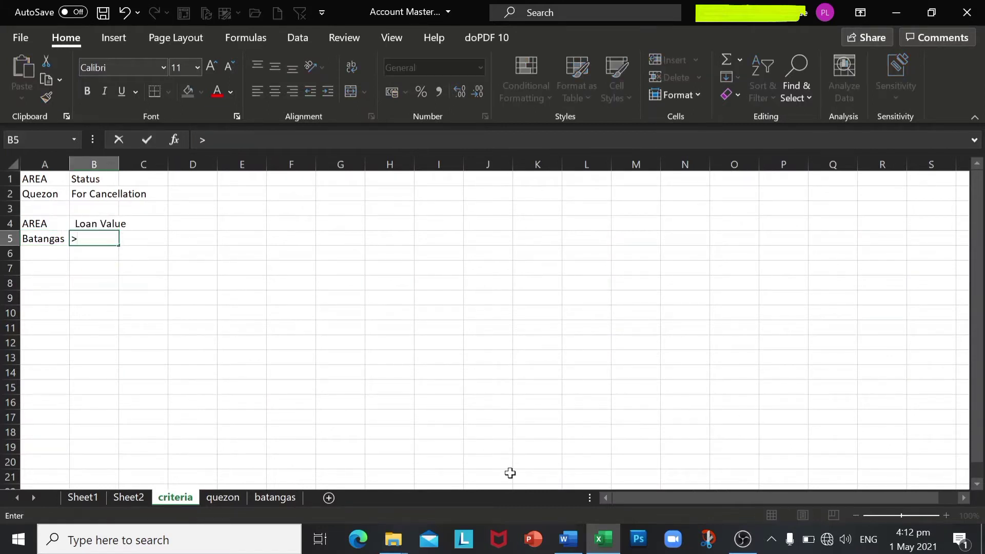
pyautogui.write('450,000')
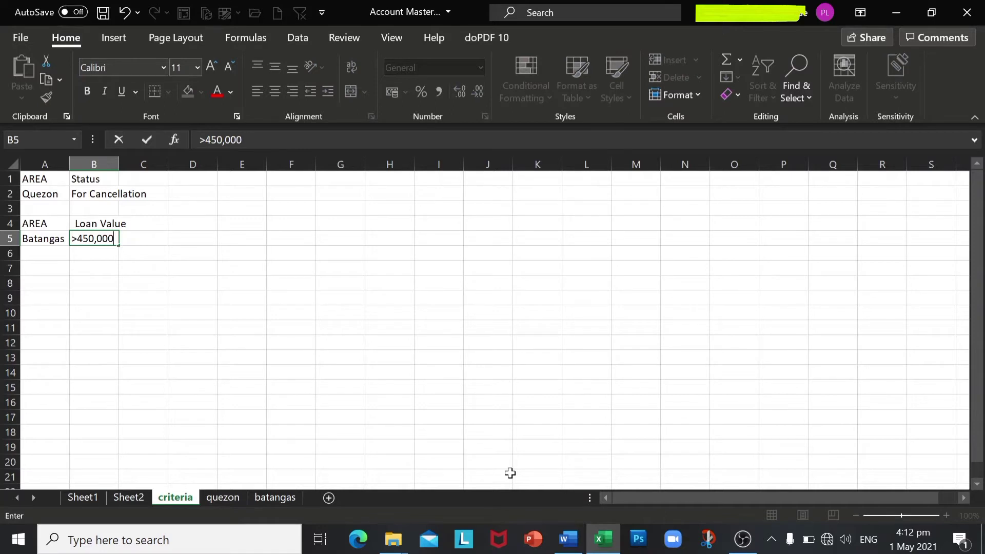
pyautogui.write('.00')
pyautogui.press('Return')
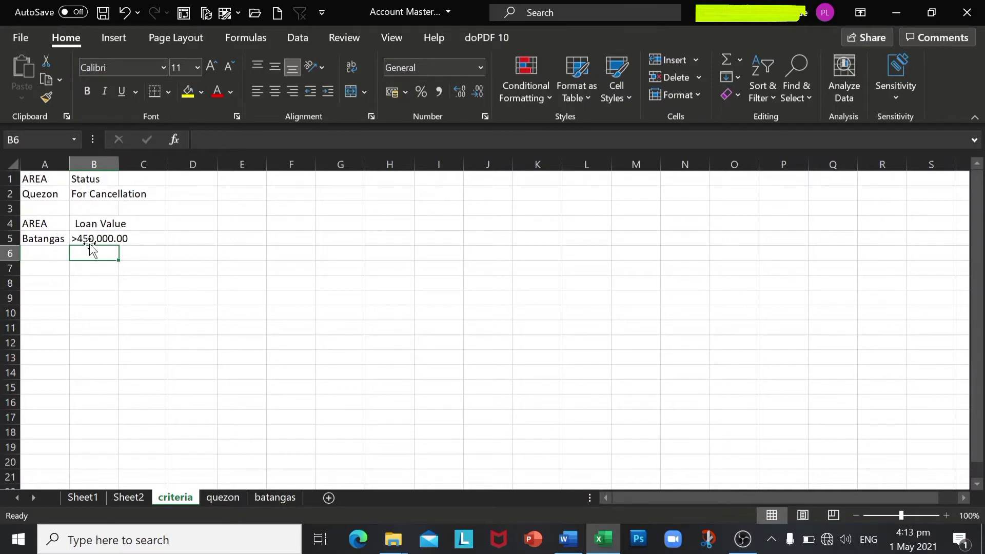
# On the quezon sheet, start an Advanced Filter that copies to another location, with list range Sheet1!$A$3:$L$103
pyautogui.click(223, 498)
pyautogui.click(299, 39)
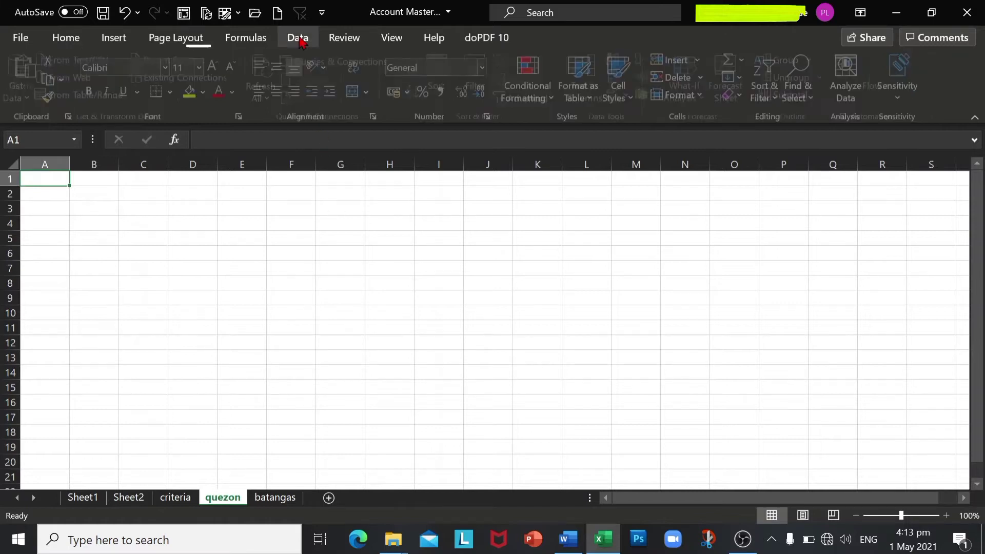
pyautogui.click(528, 98)
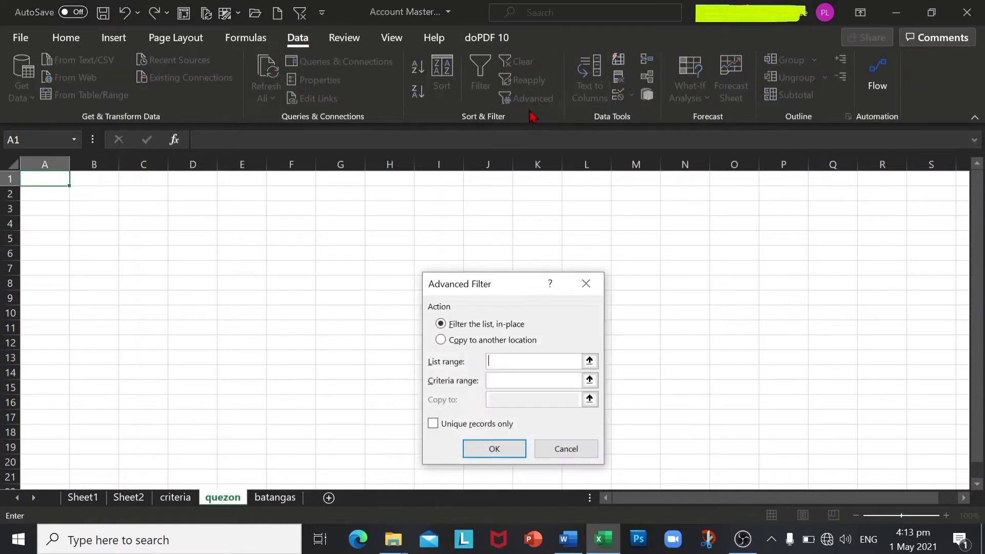
pyautogui.click(471, 341)
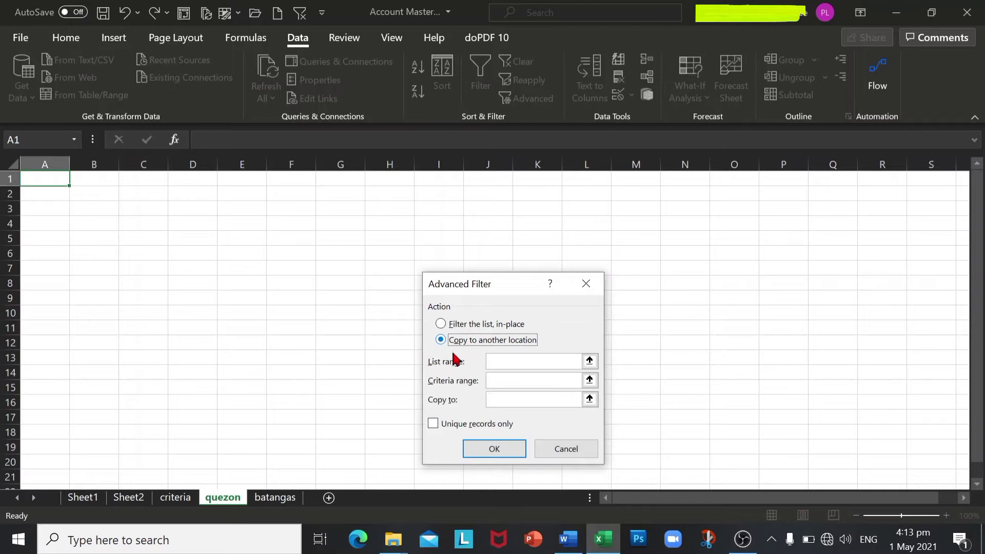
pyautogui.click(510, 362)
pyautogui.click(85, 498)
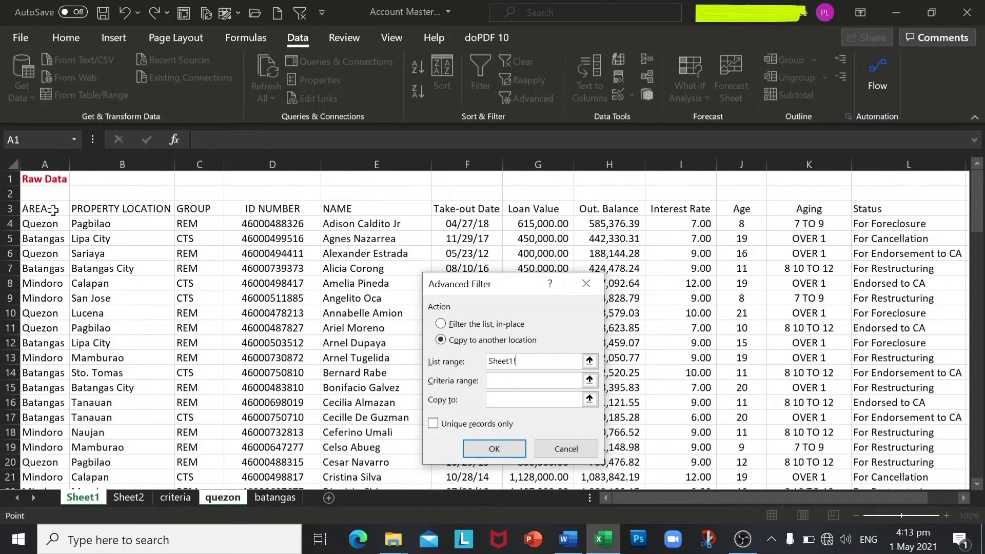
pyautogui.moveTo(54, 210); pyautogui.dragTo(887, 209)
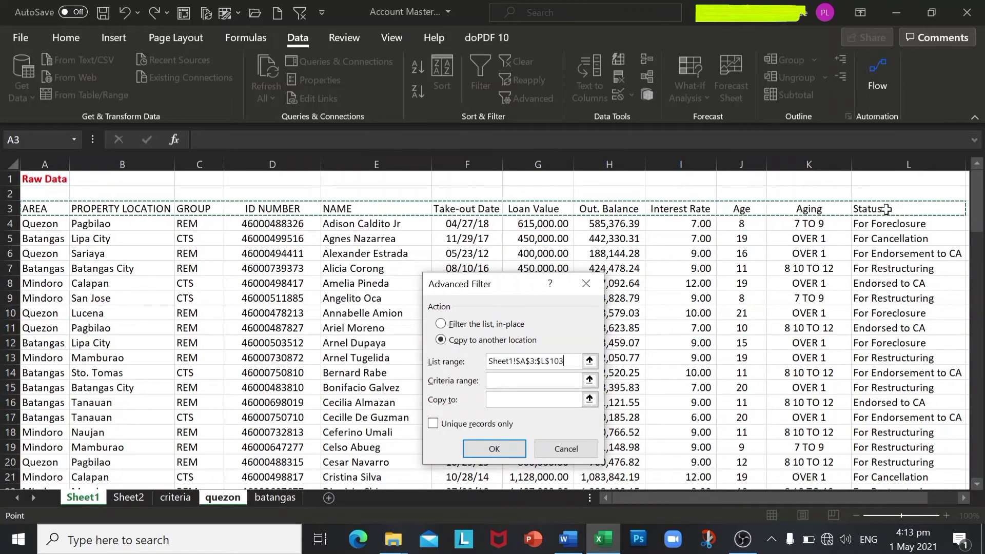
pyautogui.hotkey('ctrl', 'shift', 'Down')
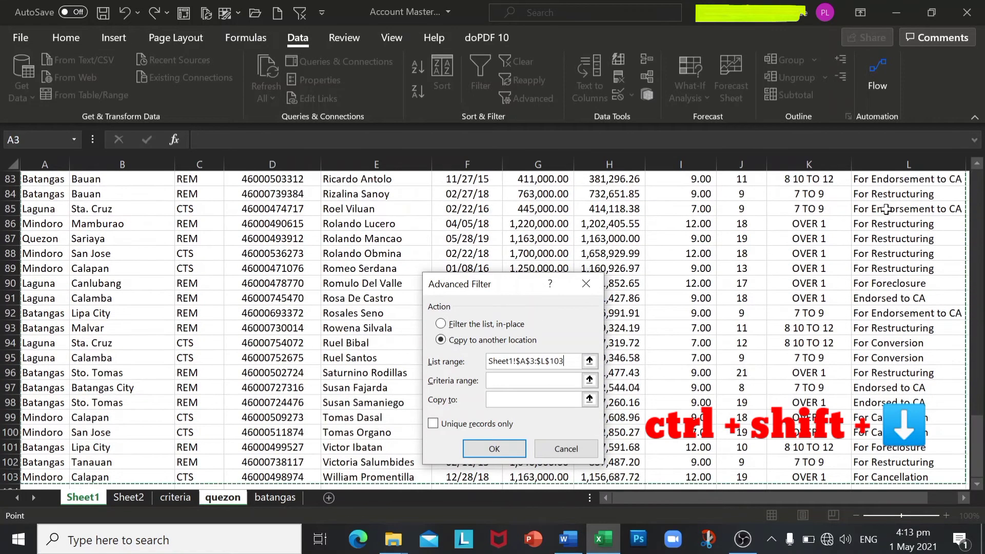
# Set the criteria range to criteria!$A$1:$B$2 and the copy destination to quezon!$A$1, and run the filter
pyautogui.click(528, 384)
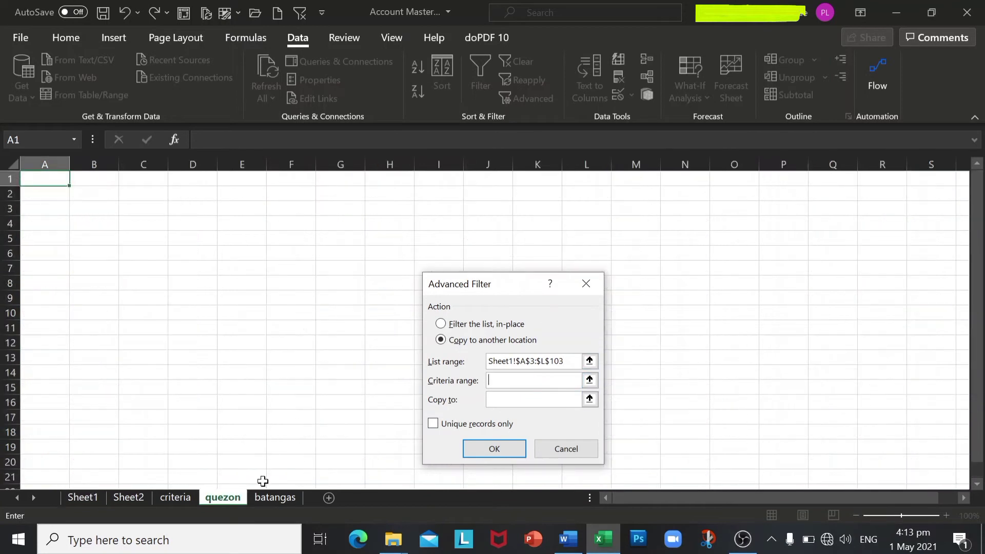
pyautogui.click(176, 497)
pyautogui.moveTo(49, 179); pyautogui.dragTo(99, 193)
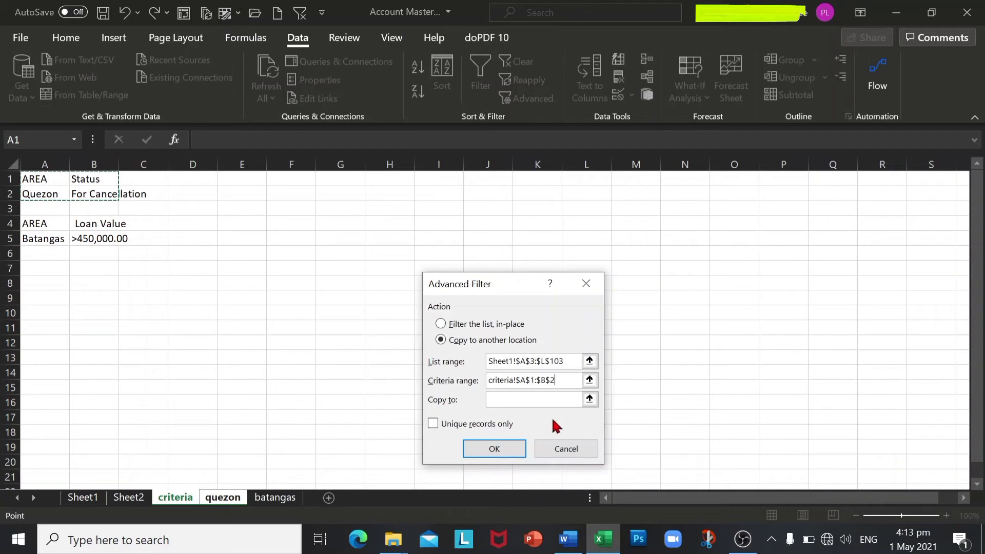
pyautogui.click(509, 403)
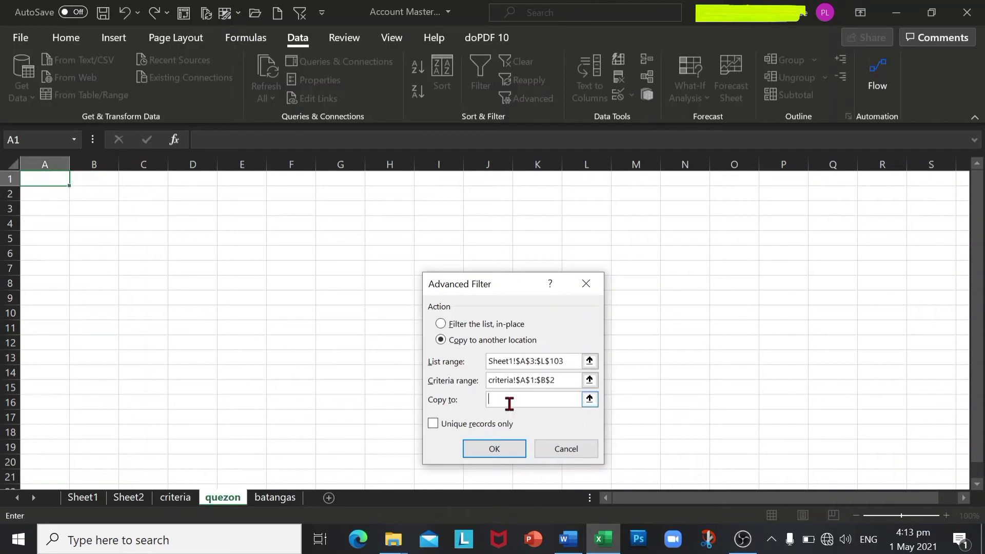
pyautogui.click(46, 180)
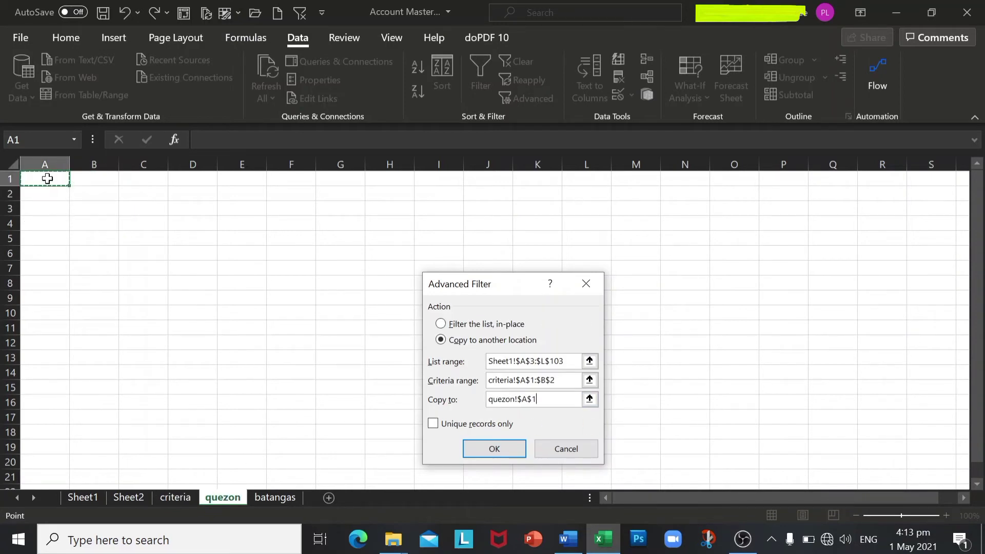
pyautogui.click(496, 451)
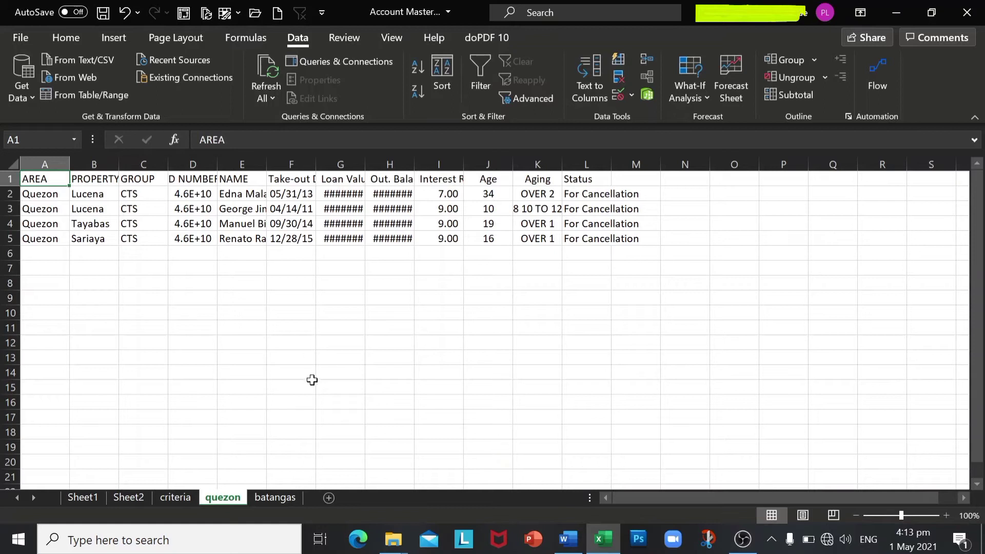
# AutoFit the width of all columns on the quezon sheet to their contents
pyautogui.click(13, 163)
pyautogui.moveTo(66, 164); pyautogui.dragTo(62, 164)
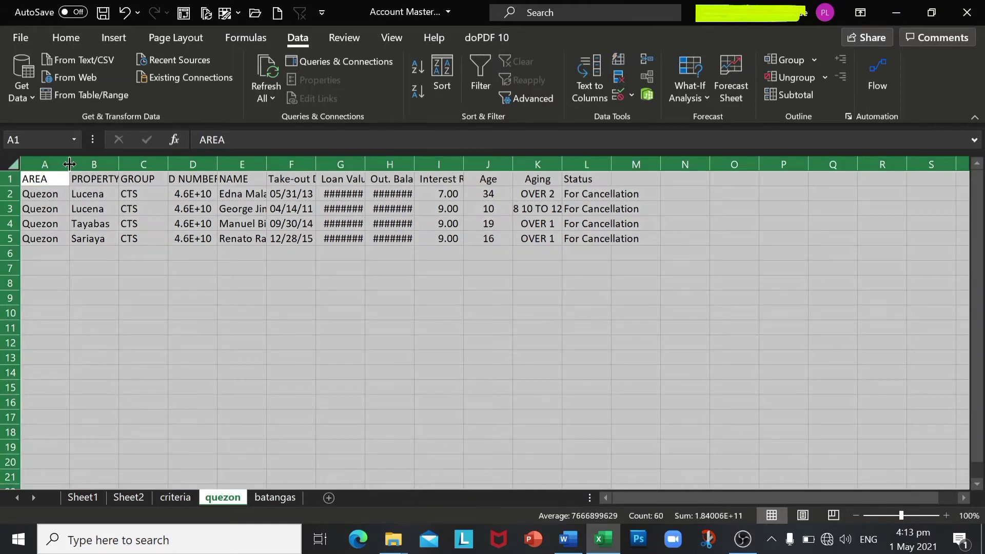
pyautogui.doubleClick(62, 164)
pyautogui.click(350, 284)
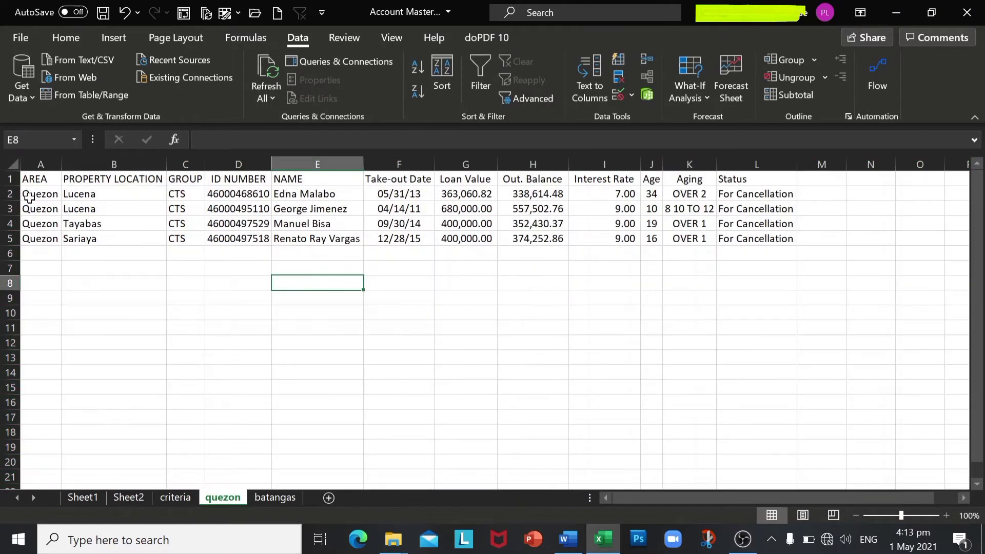
# Check the AREA and Status values of the extracted records on the quezon sheet
pyautogui.moveTo(29, 198); pyautogui.dragTo(36, 239)
pyautogui.click(89, 252)
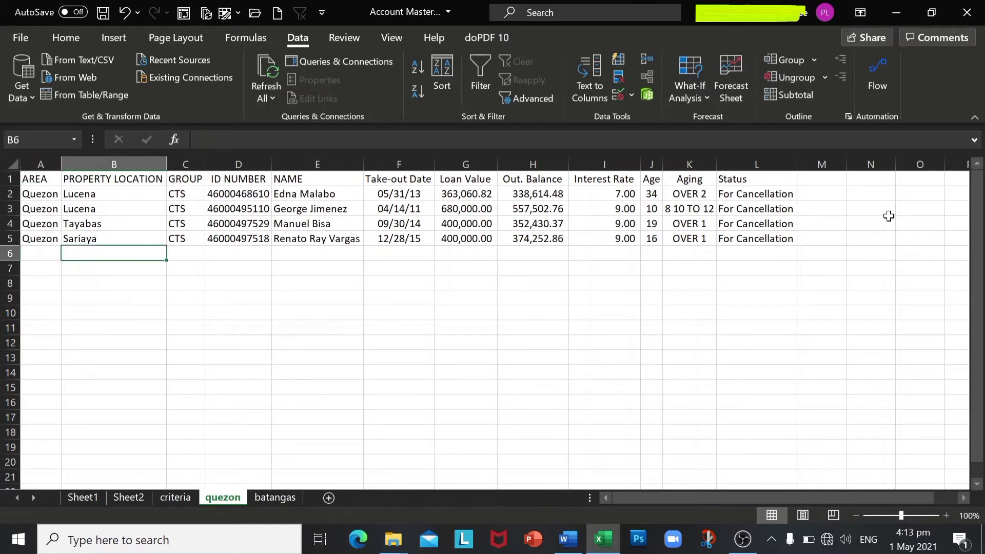
pyautogui.click(770, 179)
pyautogui.click(763, 194)
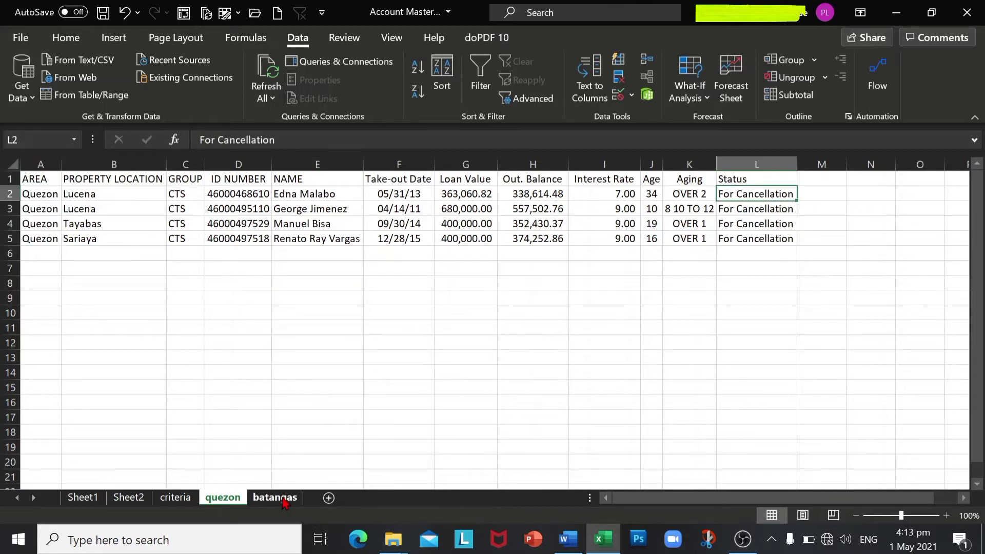
# On the batangas sheet, start an Advanced Filter that copies to another location, with list range Sheet1!$A$3:$L$103
pyautogui.click(283, 500)
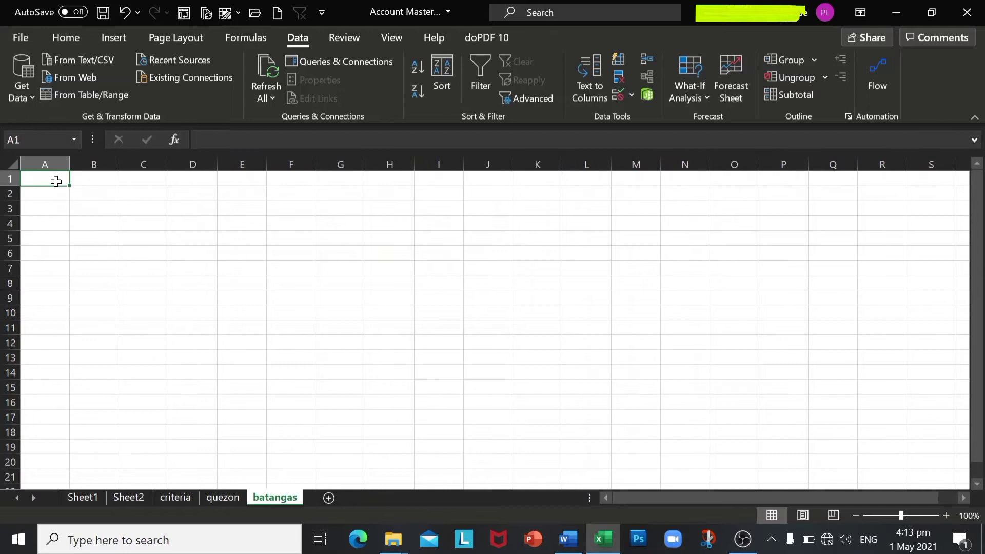
pyautogui.click(528, 99)
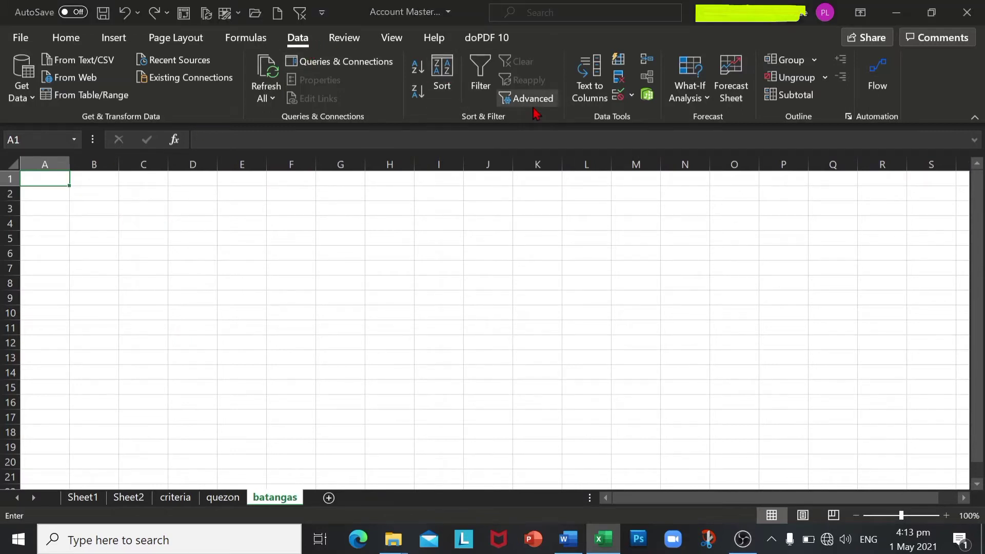
pyautogui.click(490, 340)
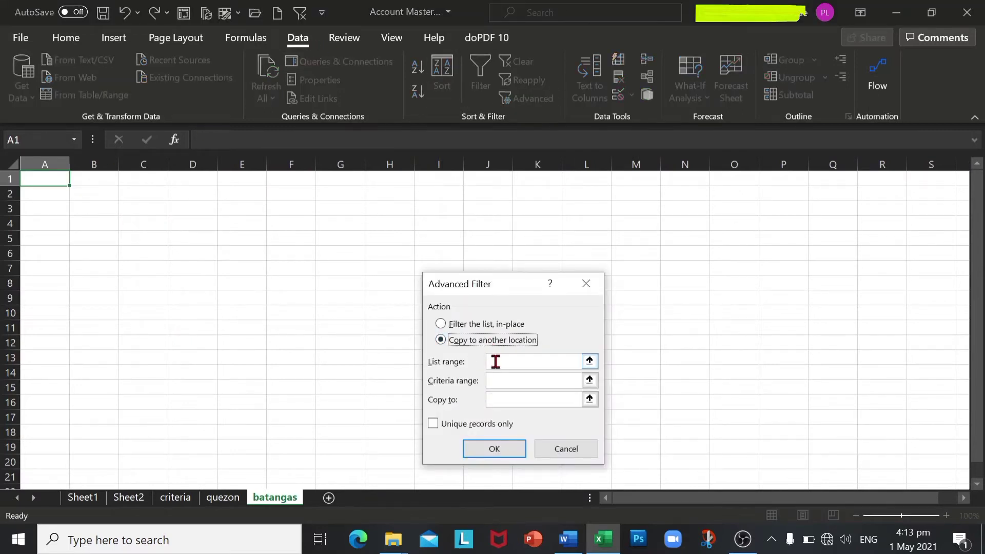
pyautogui.click(493, 361)
pyautogui.click(83, 497)
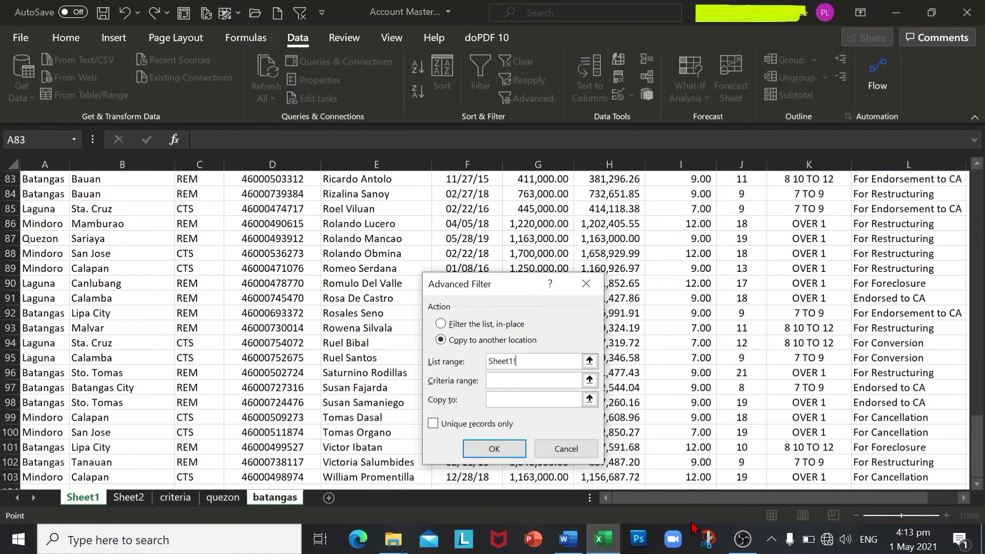
pyautogui.moveTo(977, 446); pyautogui.dragTo(977, 201)
pyautogui.click(51, 208)
pyautogui.hotkey('ctrl', 'shift', 'Right')
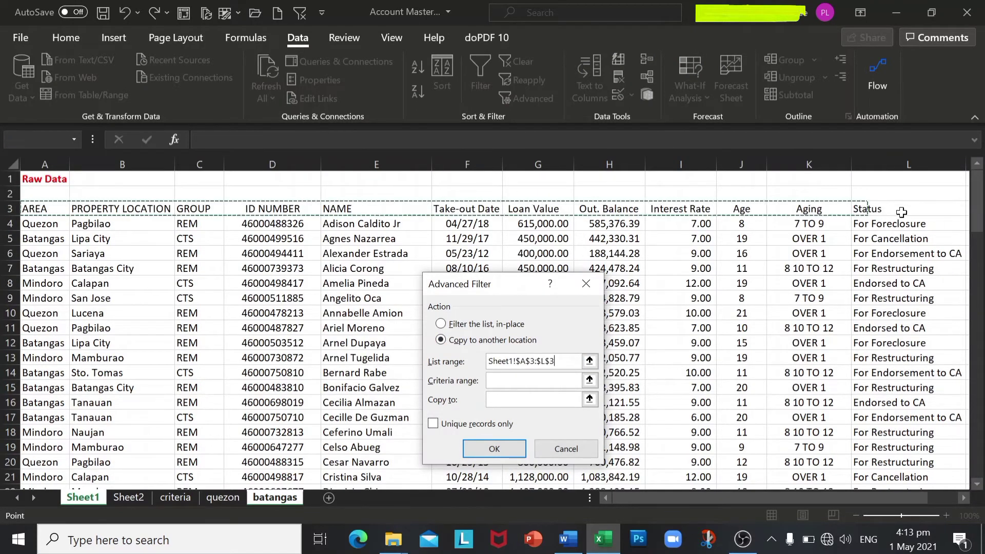
pyautogui.hotkey('ctrl', 'shift', 'Down')
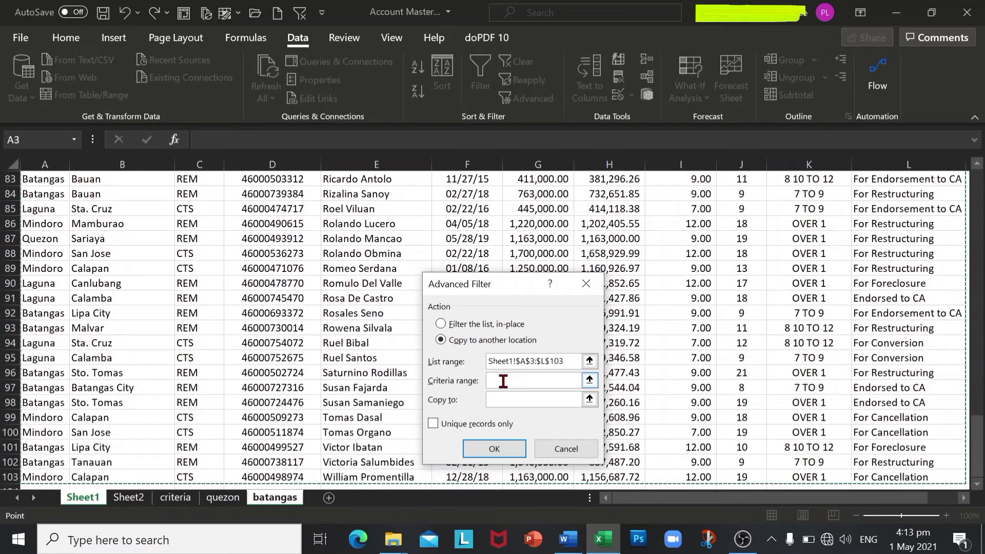
# Set the criteria range to criteria!$A$4:$B$5 and the copy destination to batangas!$A$1, and run the filter
pyautogui.click(563, 380)
pyautogui.click(135, 503)
pyautogui.click(176, 499)
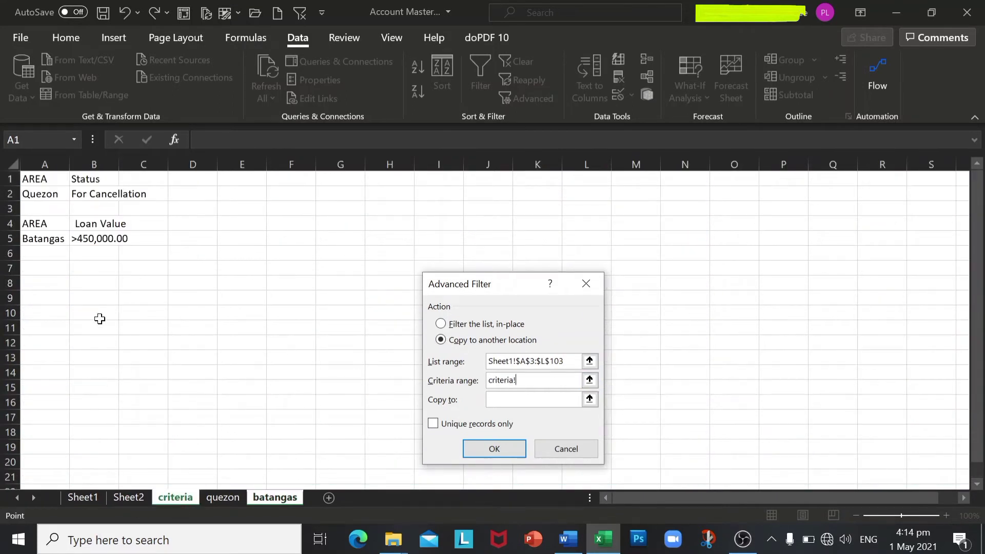
pyautogui.moveTo(48, 226); pyautogui.dragTo(106, 243)
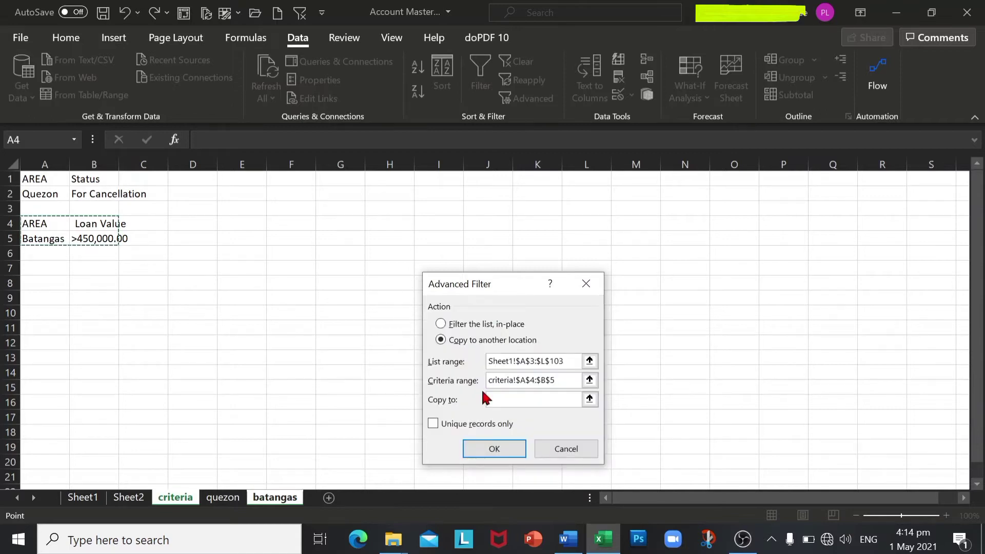
pyautogui.click(514, 401)
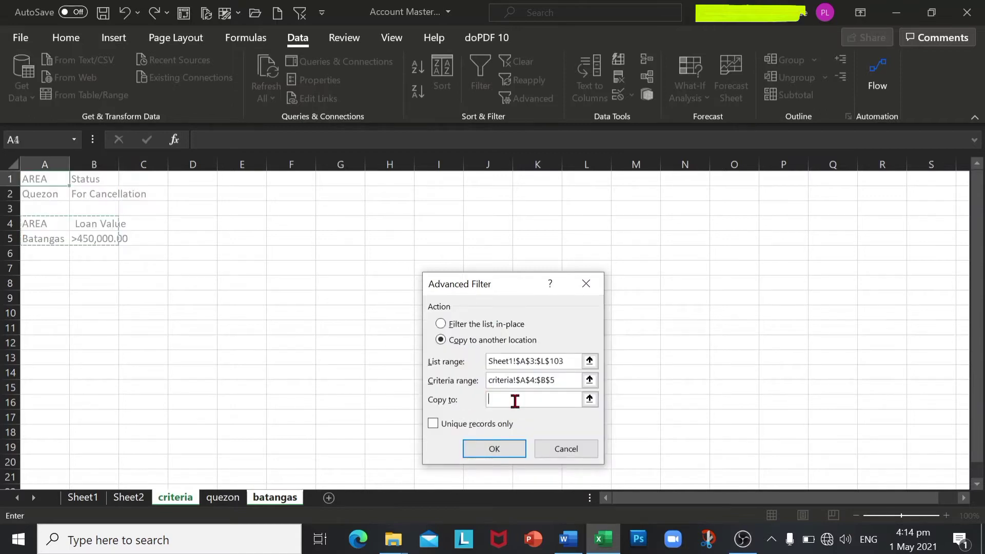
pyautogui.click(46, 175)
pyautogui.click(495, 449)
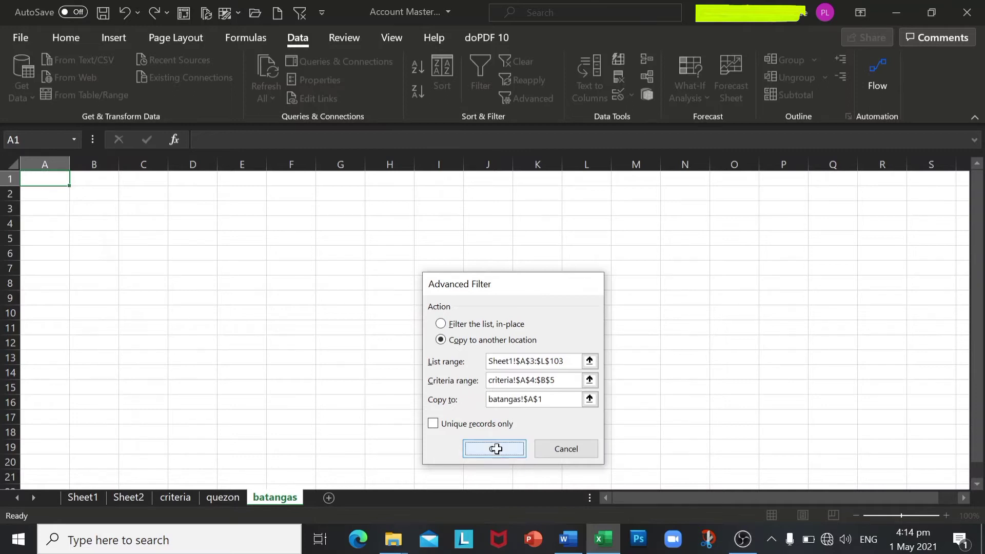
# AutoFit the width of all columns on the batangas sheet to their contents
pyautogui.click(13, 162)
pyautogui.doubleClick(69, 164)
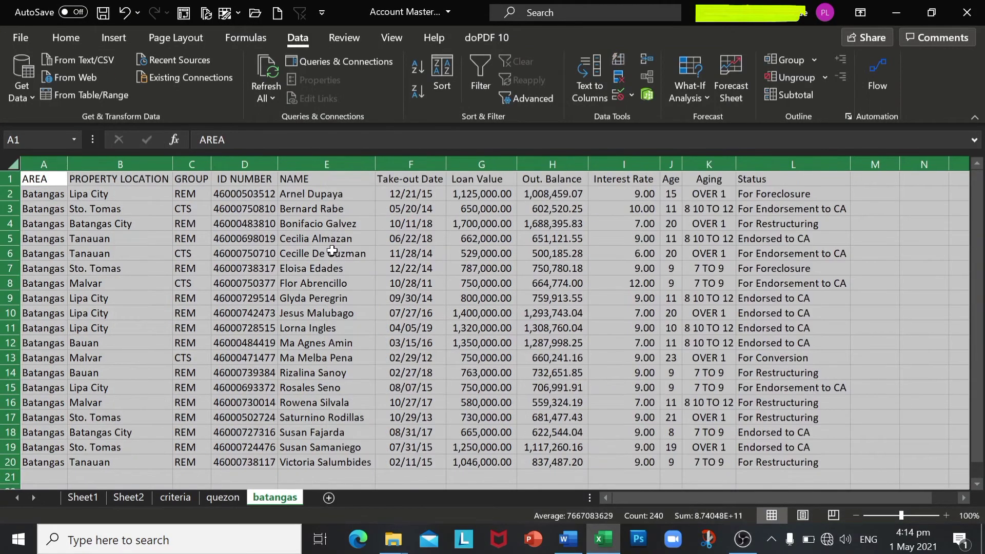
pyautogui.click(437, 342)
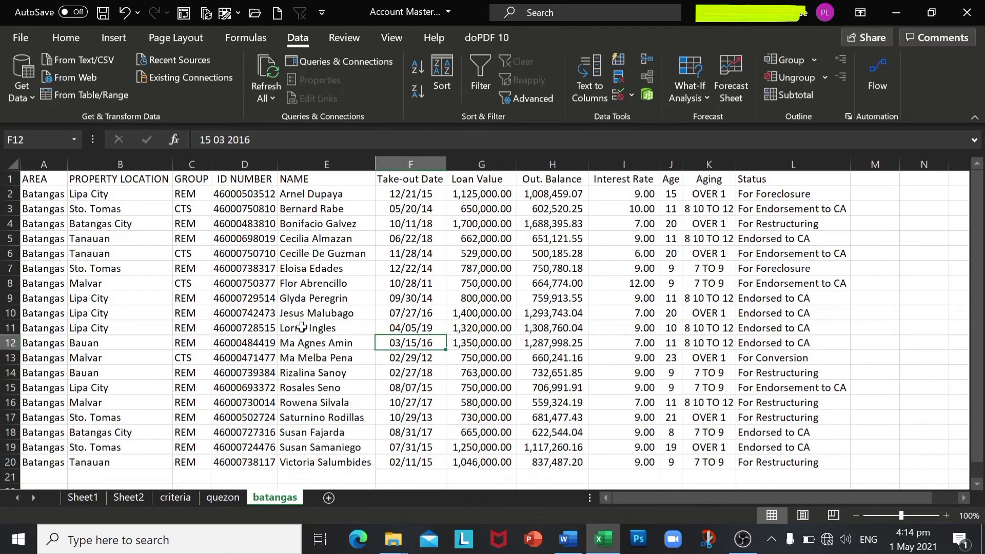
# Check the AREA and Loan Value columns of the extracted records on the batangas sheet
pyautogui.click(43, 195)
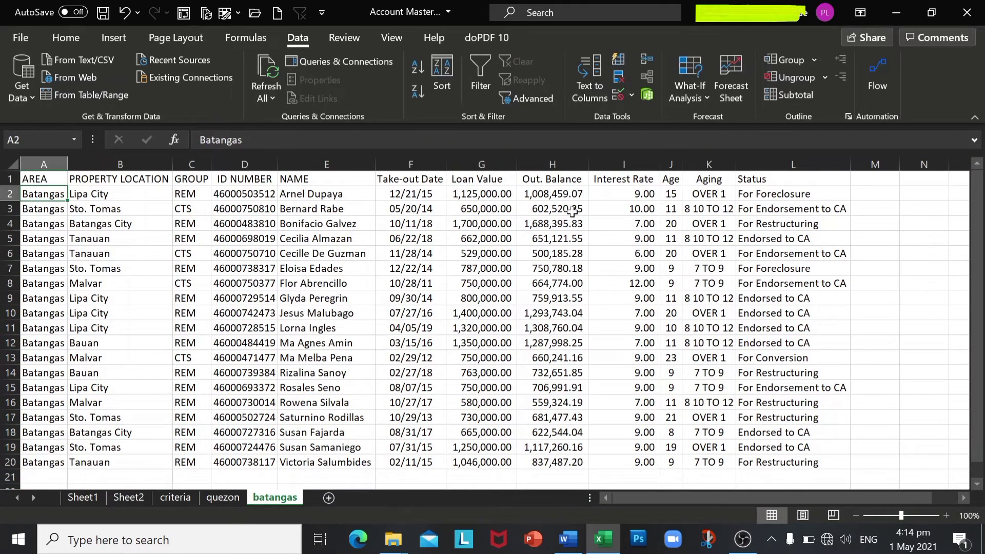
pyautogui.moveTo(503, 198); pyautogui.dragTo(485, 458)
pyautogui.moveTo(485, 195); pyautogui.dragTo(494, 451)
pyautogui.click(482, 196)
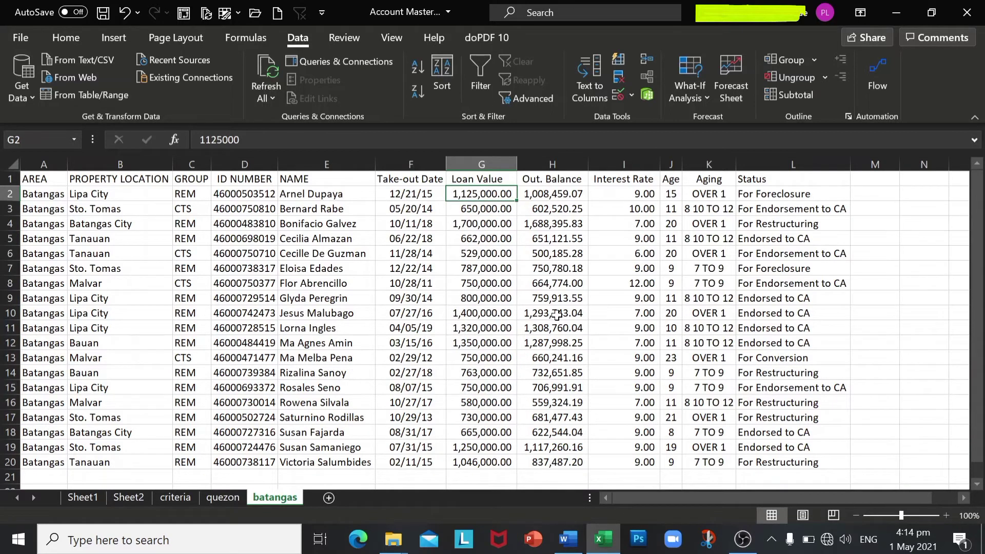
# After consulting the specific-columns list on Sheet2, insert five blank columns before the AREA column on the quezon sheet and widen column E
pyautogui.click(129, 497)
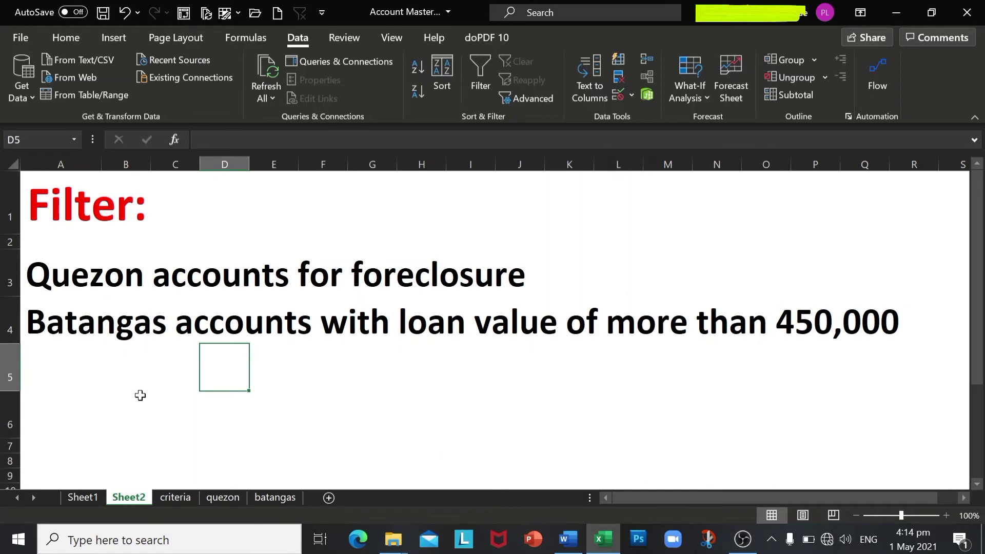
pyautogui.scroll(-2, 140, 395)
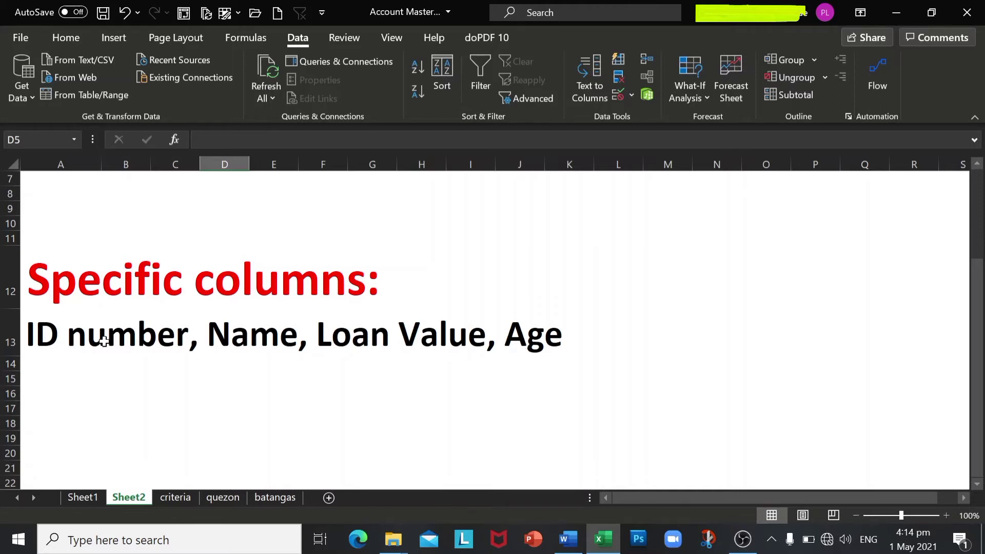
pyautogui.click(224, 498)
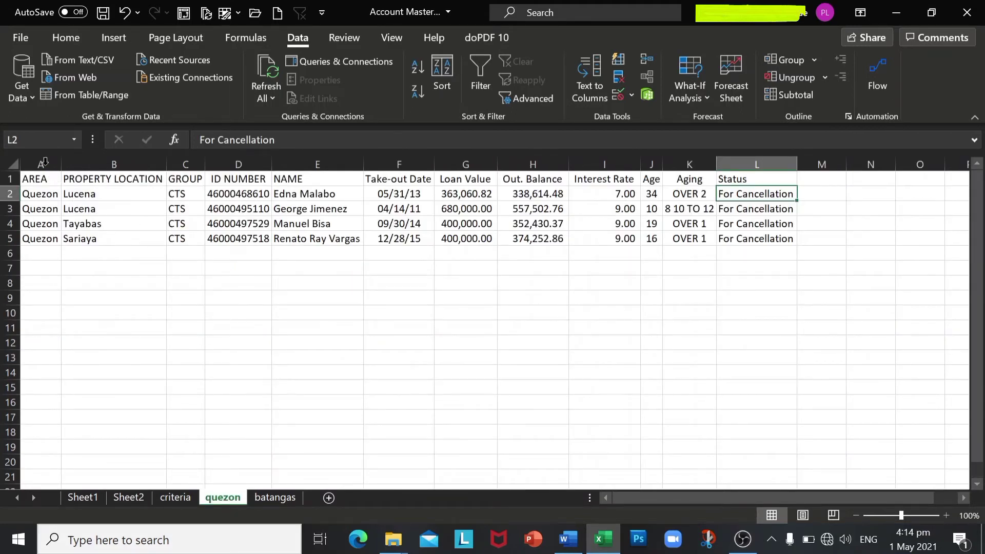
pyautogui.moveTo(46, 158); pyautogui.dragTo(297, 169)
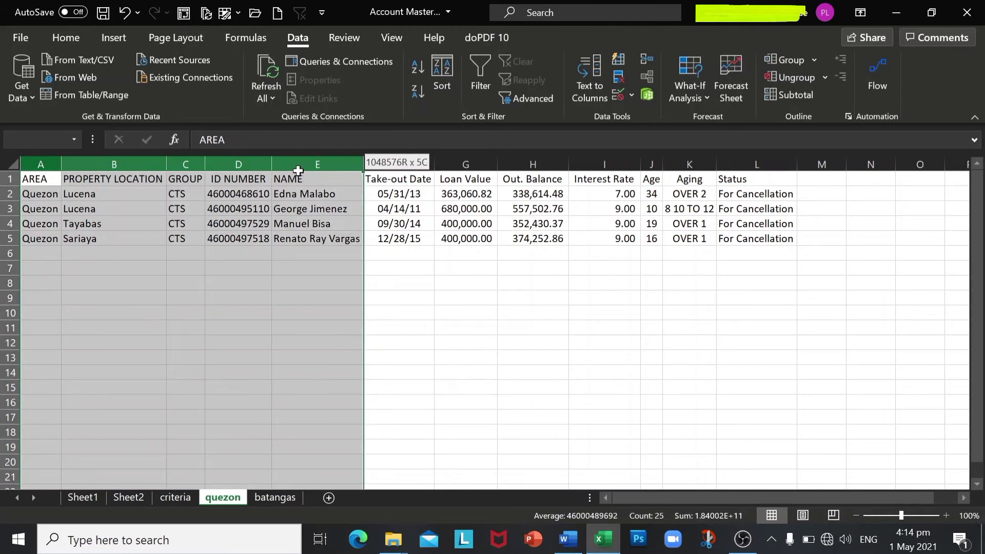
pyautogui.rightClick(260, 338)
pyautogui.click(306, 189)
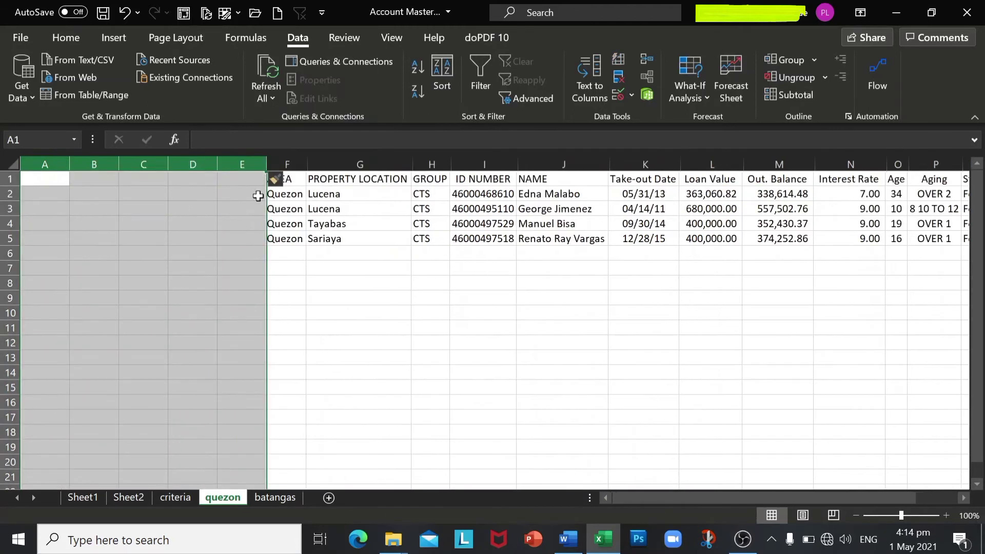
pyautogui.click(102, 193)
pyautogui.moveTo(263, 161); pyautogui.dragTo(334, 162)
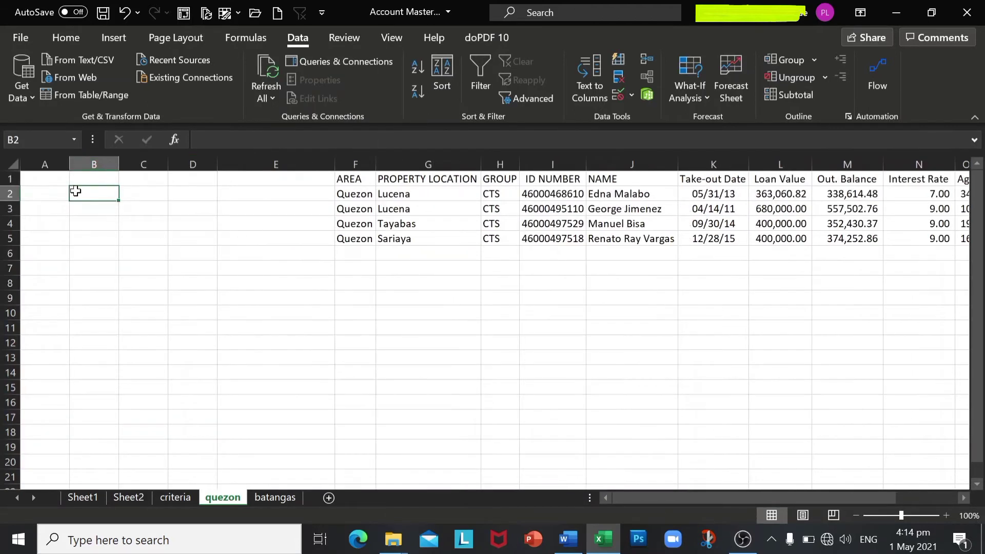
# Copy the ID NUMBER header from cell D3 of Sheet1 into cell A1 of the quezon sheet
pyautogui.click(128, 497)
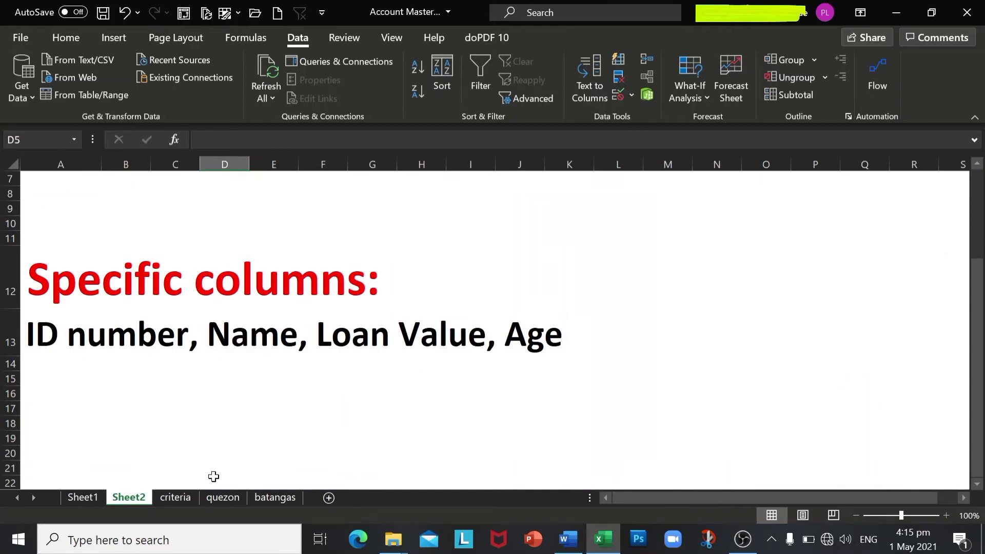
pyautogui.click(84, 499)
pyautogui.scroll(5, 248, 353)
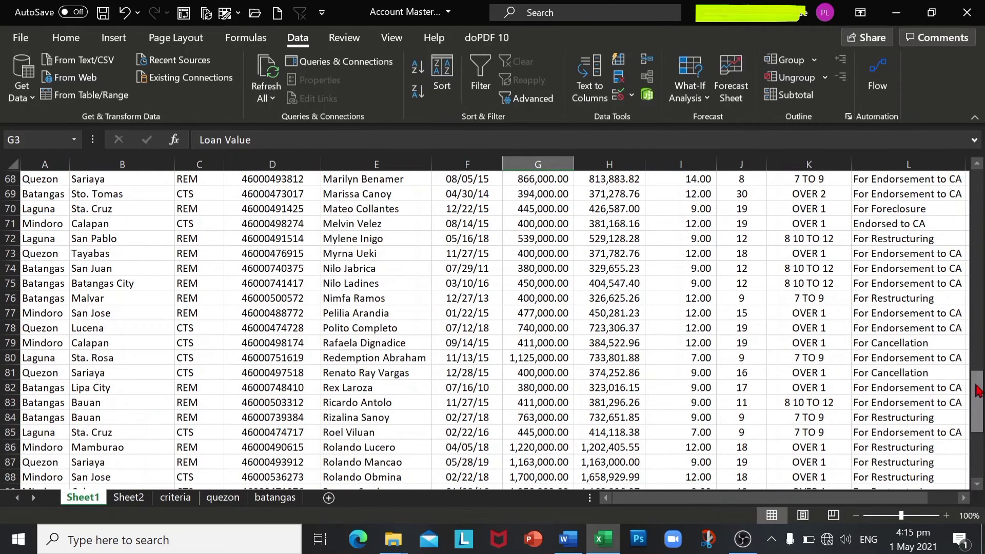
pyautogui.moveTo(976, 389); pyautogui.dragTo(955, 144)
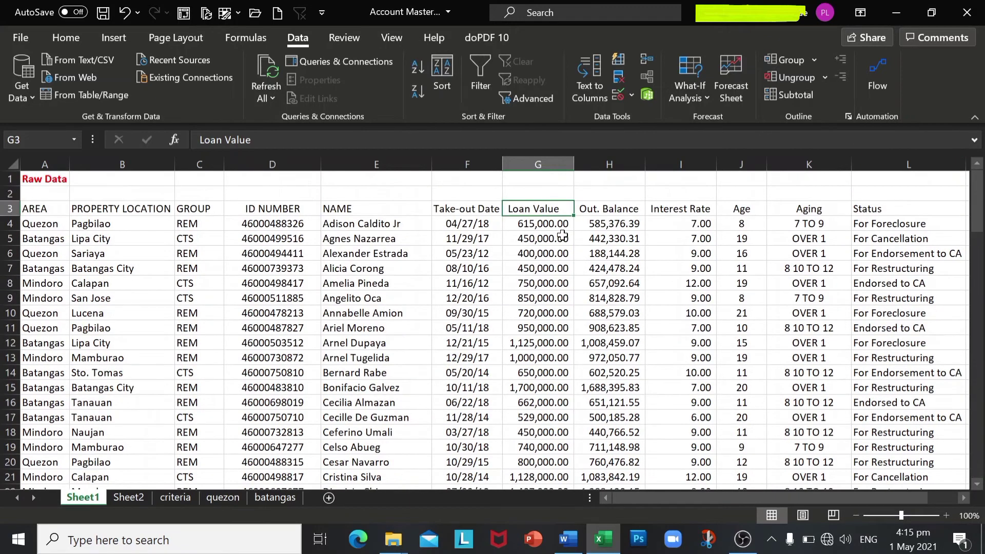
pyautogui.click(289, 208)
pyautogui.hotkey('ctrl', 'c')
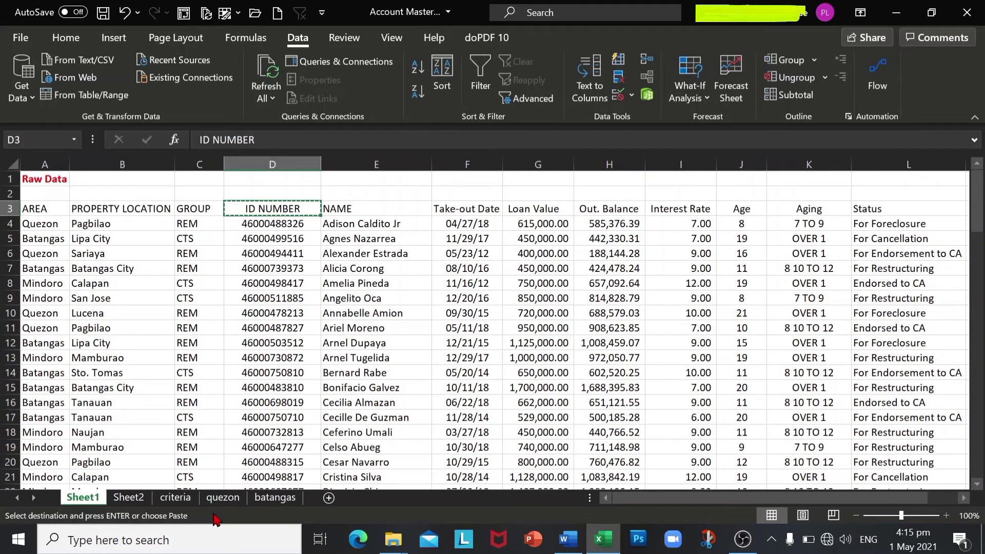
pyautogui.click(223, 497)
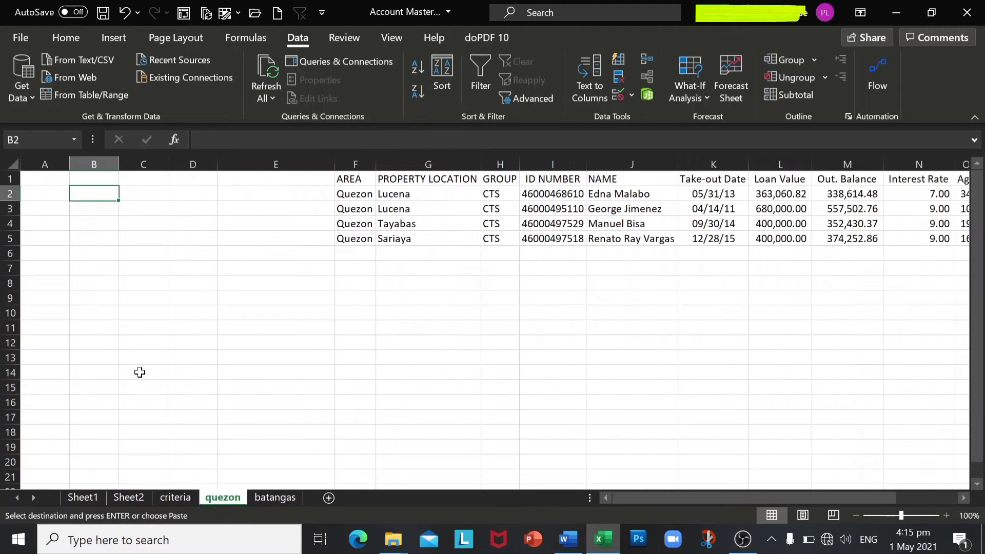
pyautogui.click(48, 180)
pyautogui.hotkey('ctrl', 'v')
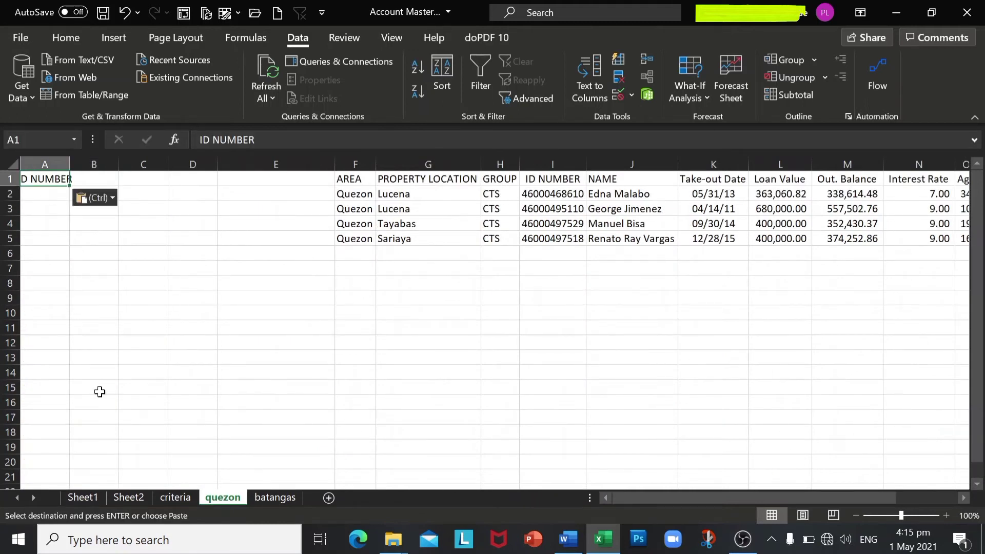
# Copy the NAME header from cell E3 of Sheet1 into cell B1 of the quezon sheet
pyautogui.click(90, 497)
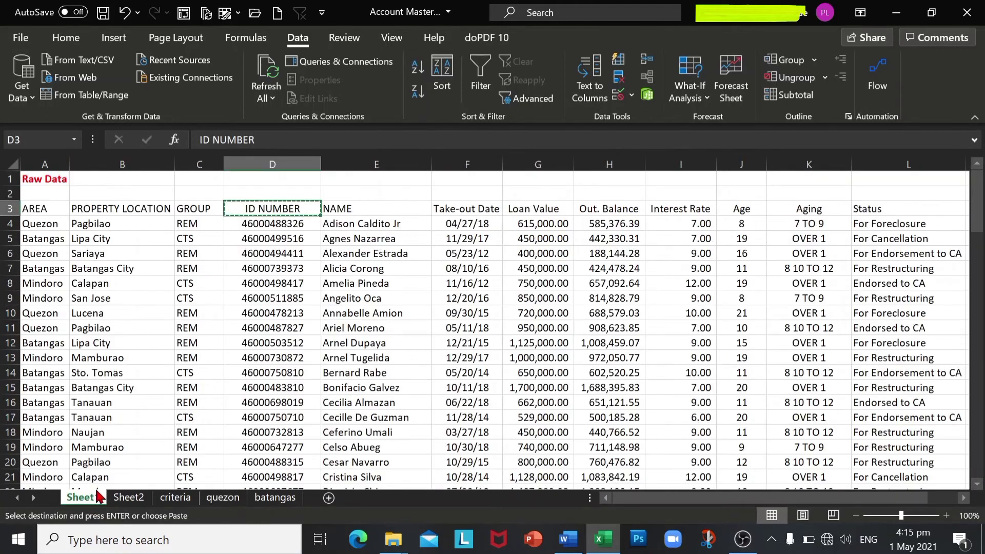
pyautogui.click(352, 209)
pyautogui.hotkey('ctrl', 'c')
pyautogui.click(222, 497)
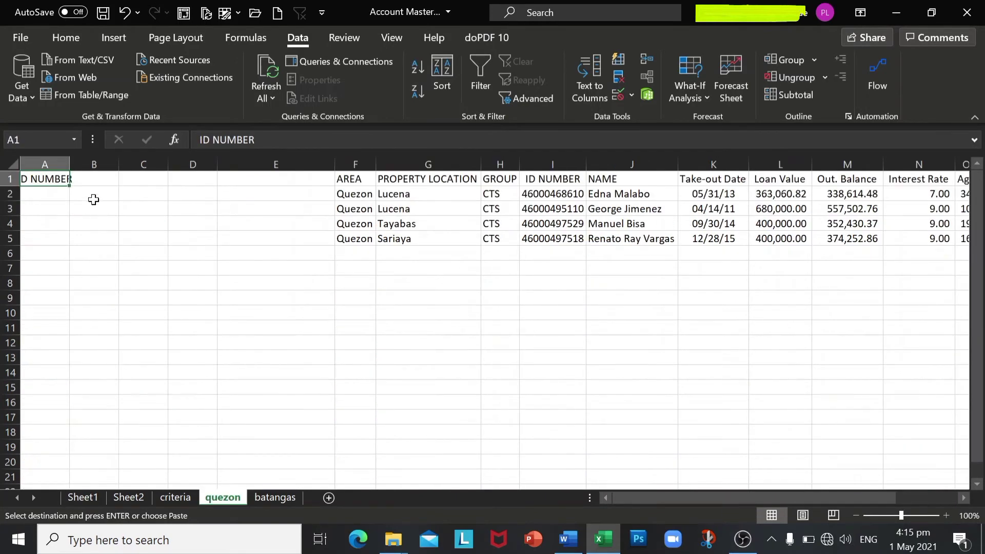
pyautogui.click(99, 181)
pyautogui.hotkey('ctrl', 'v')
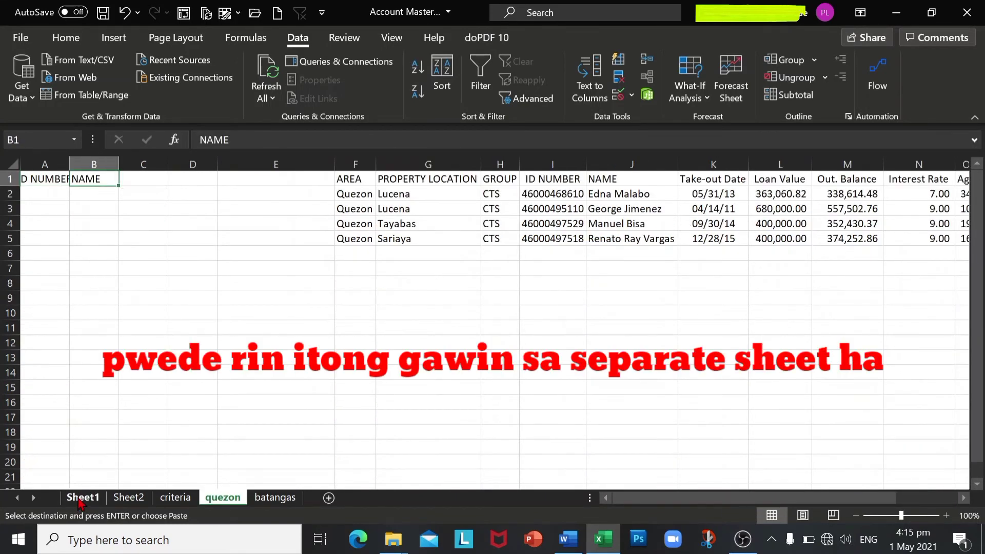
# Copy the Loan Value header from cell G3 of Sheet1 into cell C1 of the quezon sheet
pyautogui.click(82, 497)
pyautogui.click(528, 209)
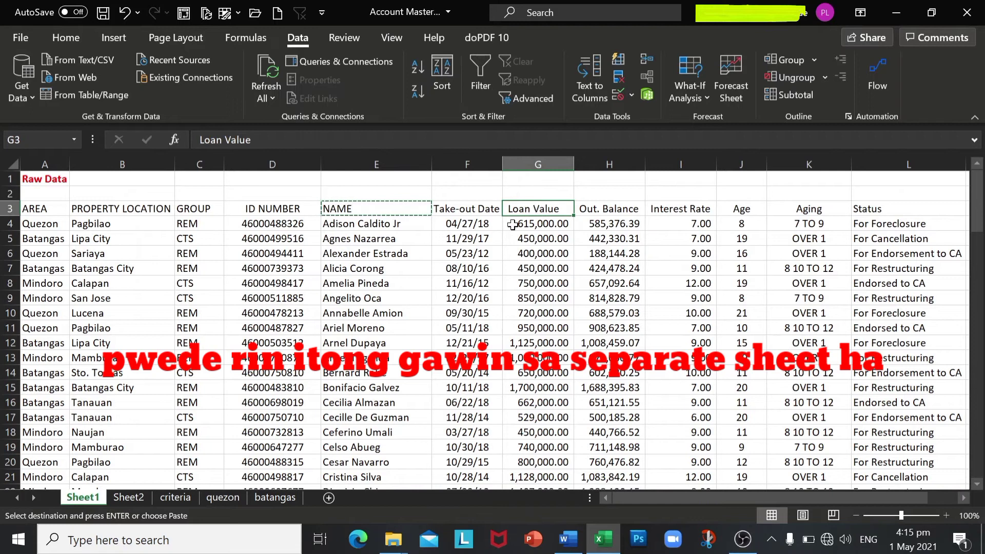
pyautogui.hotkey('ctrl', 'c')
pyautogui.click(222, 497)
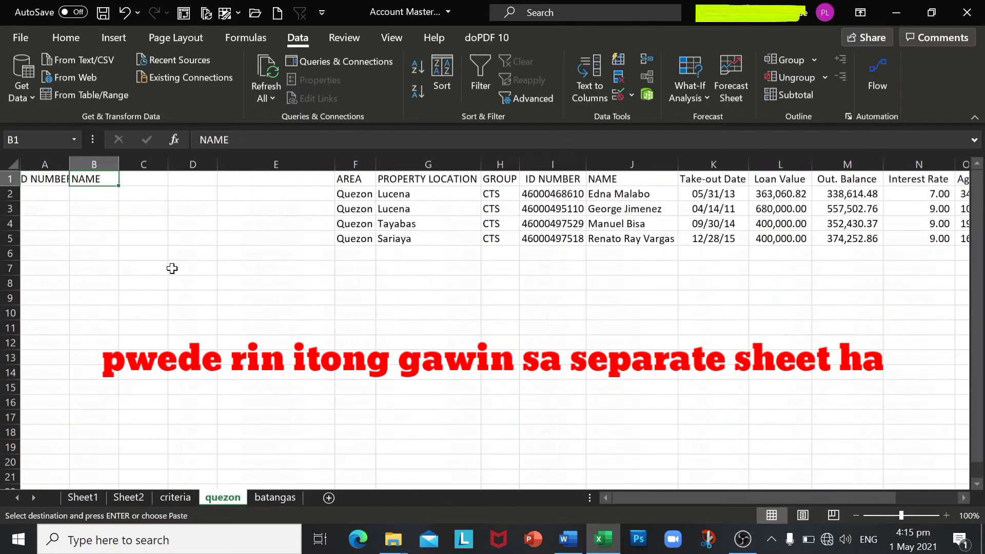
pyautogui.click(149, 181)
pyautogui.hotkey('ctrl', 'v')
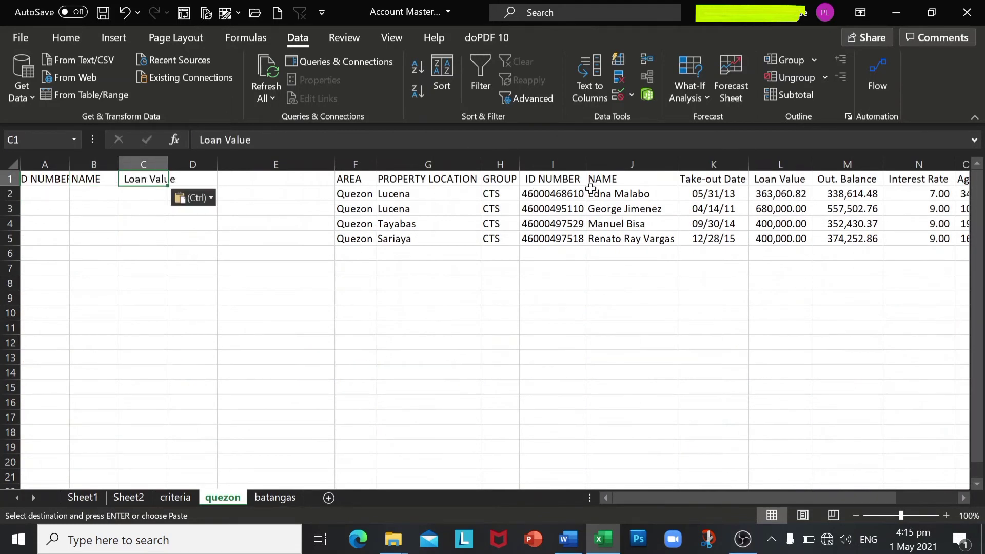
# Copy the Age header from cell J3 of Sheet1 into cell D1 of the quezon sheet
pyautogui.click(103, 499)
pyautogui.click(752, 212)
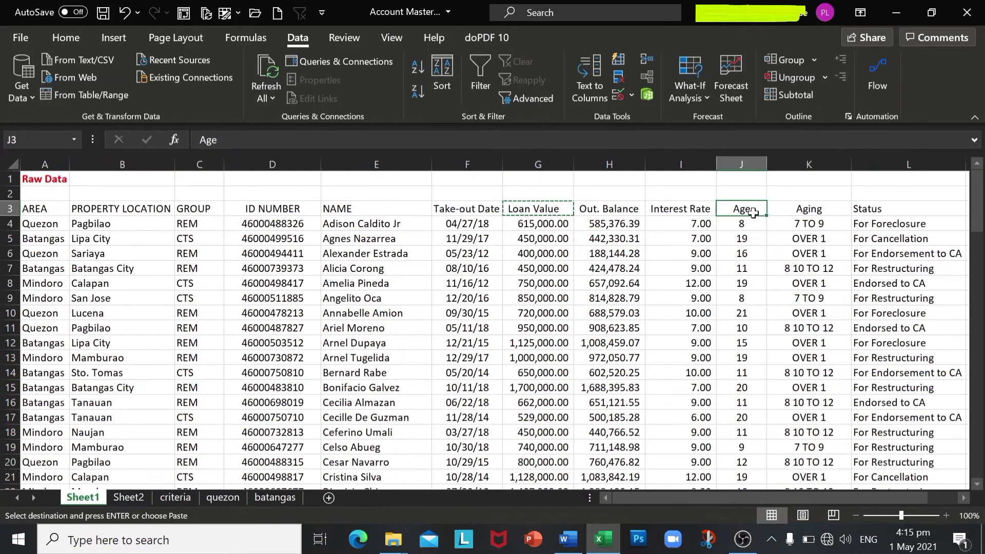
pyautogui.hotkey('ctrl', 'c')
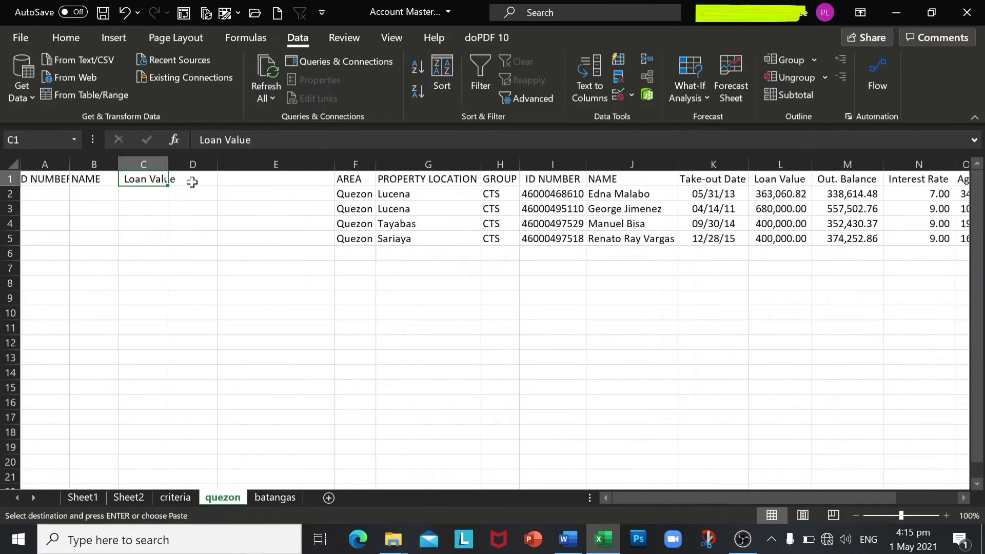
pyautogui.click(192, 182)
pyautogui.hotkey('ctrl', 'v')
# Autofit columns A to D on the quezon sheet and widen columns A, B and D further
pyautogui.moveTo(44, 164); pyautogui.dragTo(175, 163)
pyautogui.doubleClick(168, 162)
pyautogui.click(105, 208)
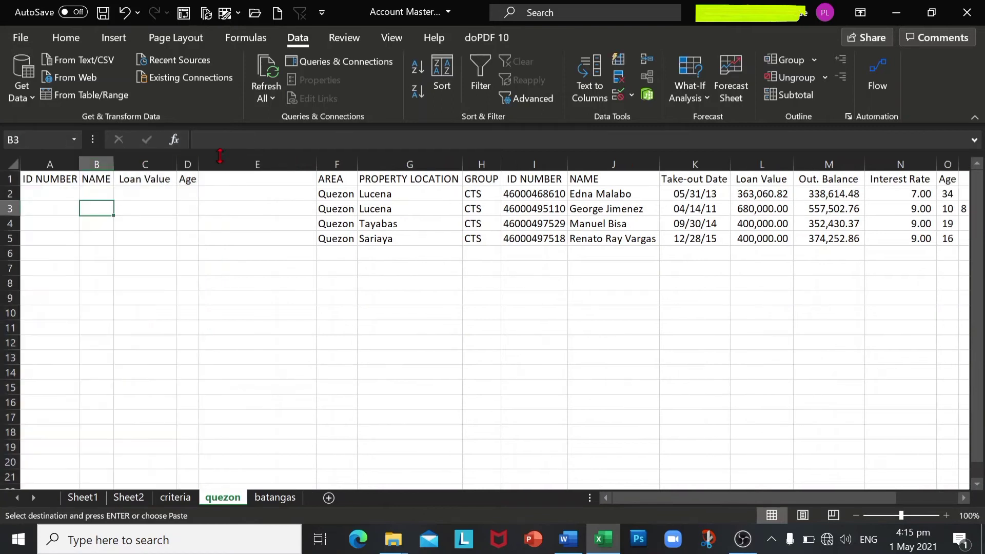
pyautogui.moveTo(199, 163); pyautogui.dragTo(229, 206)
pyautogui.moveTo(114, 163); pyautogui.dragTo(162, 162)
pyautogui.moveTo(81, 164); pyautogui.dragTo(101, 162)
pyautogui.click(151, 193)
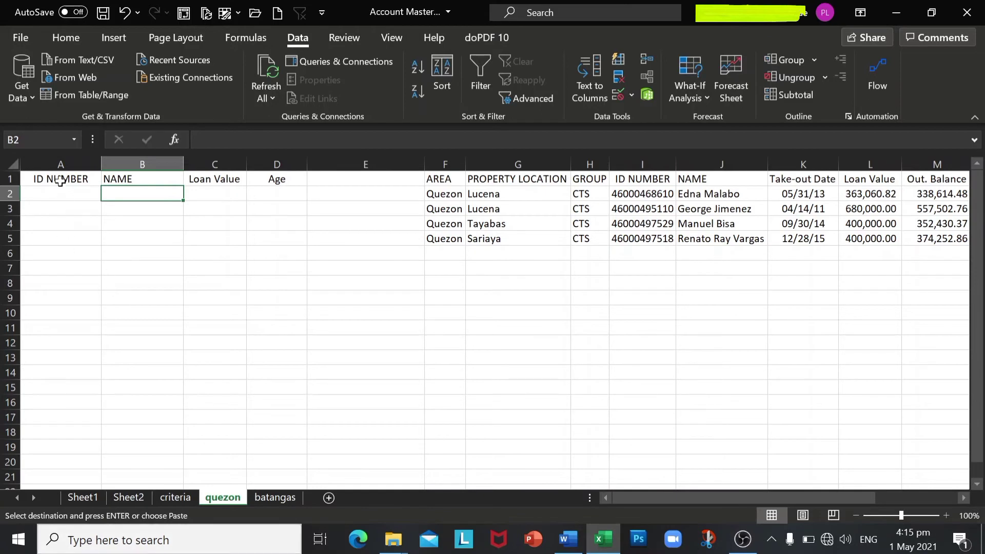
pyautogui.click(60, 211)
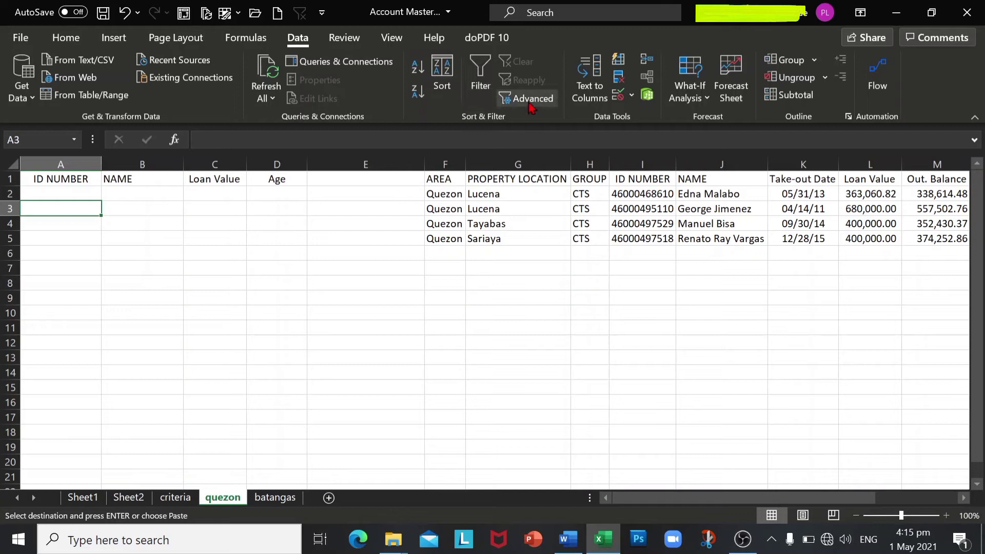
pyautogui.click(68, 180)
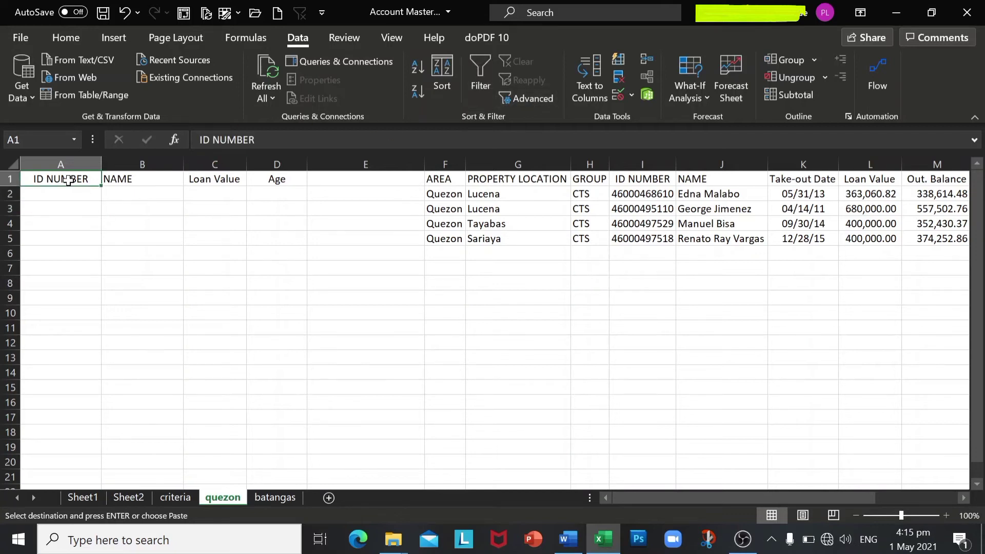
pyautogui.click(526, 98)
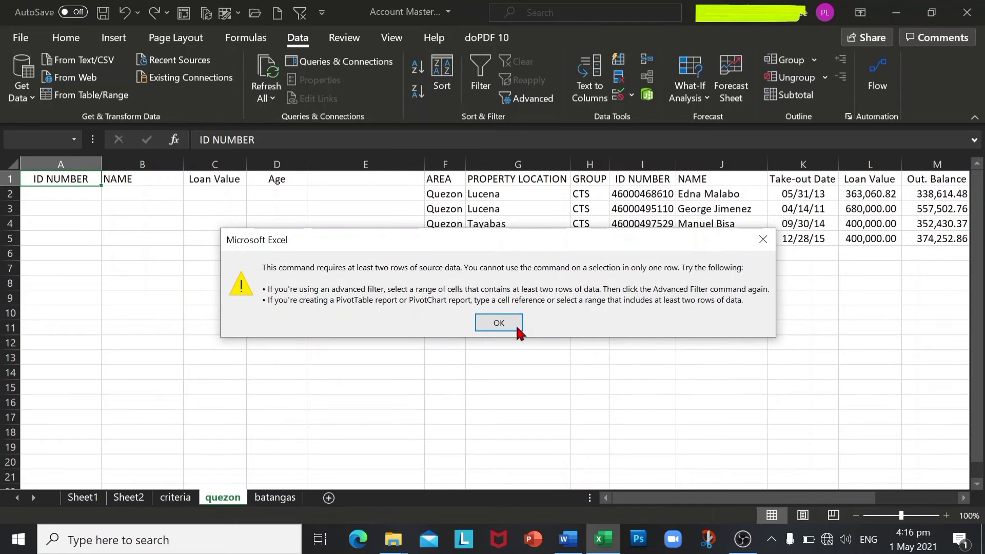
pyautogui.click(499, 323)
pyautogui.click(73, 194)
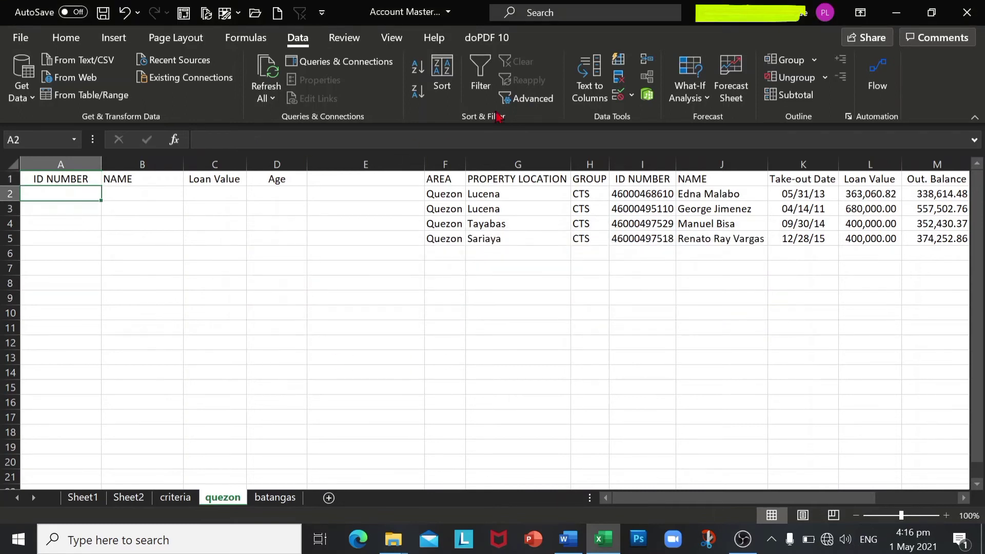
pyautogui.click(518, 99)
pyautogui.click(486, 323)
# From empty cell A3, set up an Advanced Filter that copies to another location, with list range Sheet1!$A$3:$L$103
pyautogui.click(48, 211)
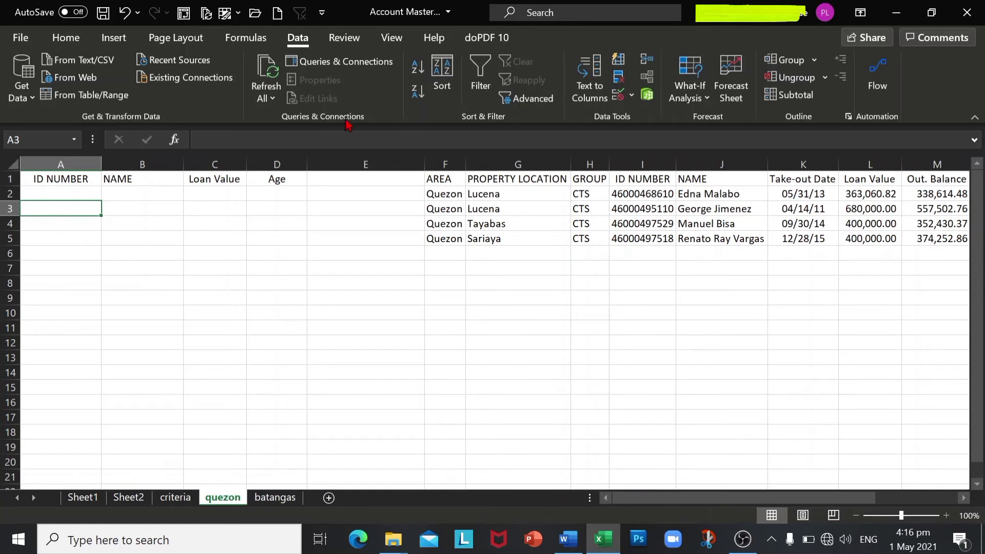
pyautogui.click(518, 98)
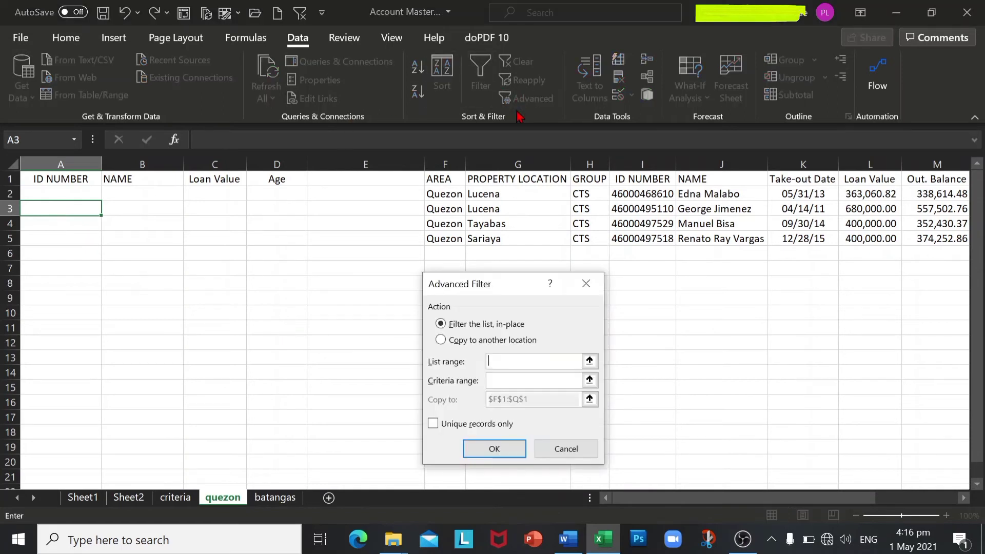
pyautogui.click(463, 342)
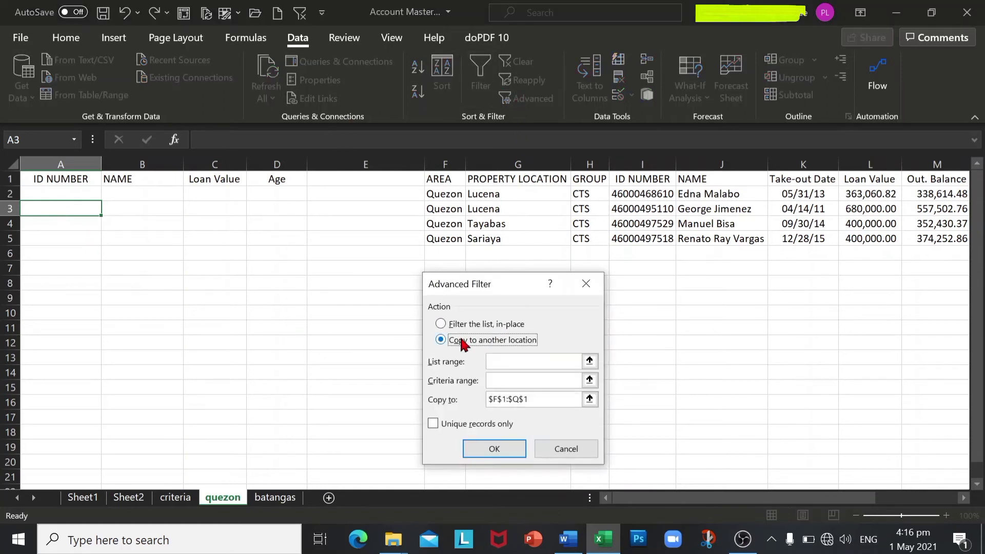
pyautogui.click(500, 365)
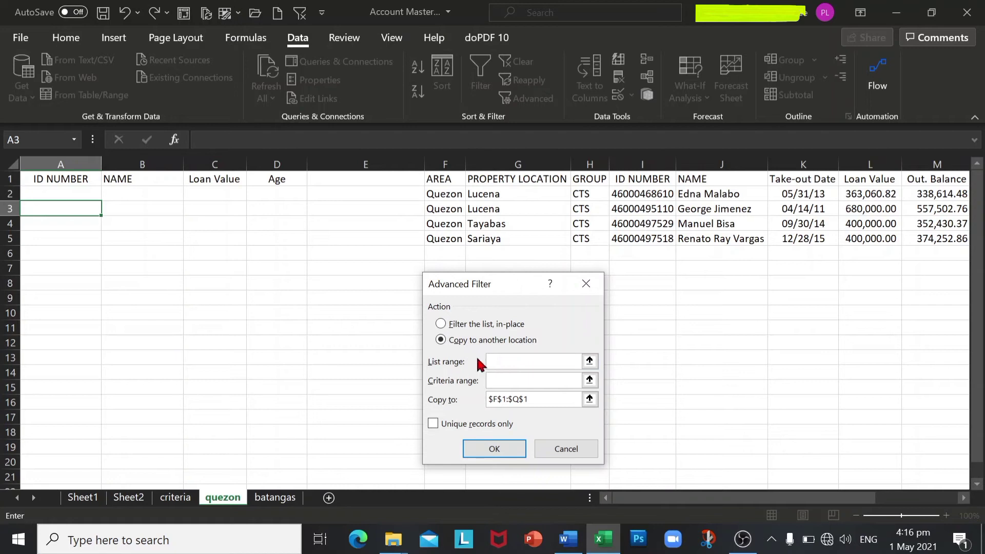
pyautogui.click(90, 499)
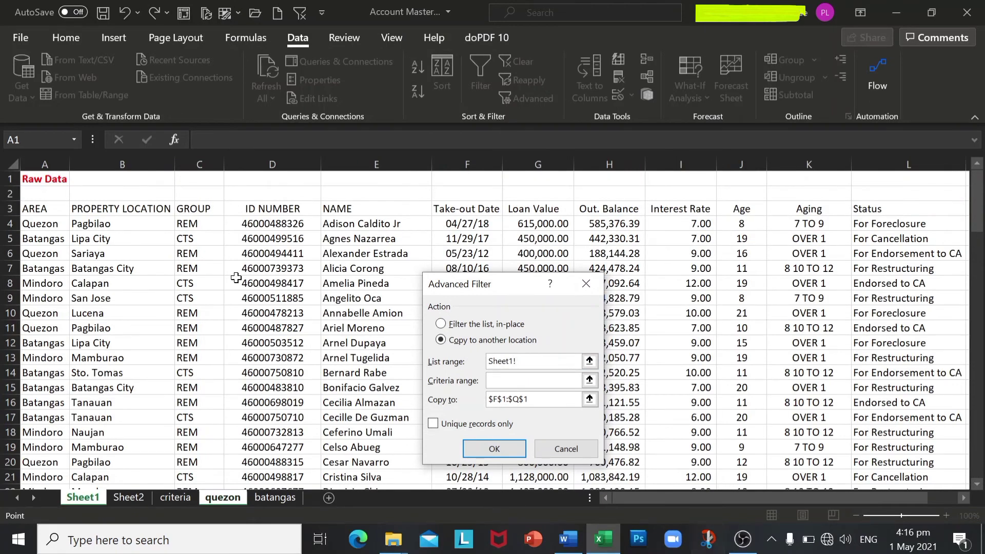
pyautogui.moveTo(63, 209); pyautogui.dragTo(890, 210)
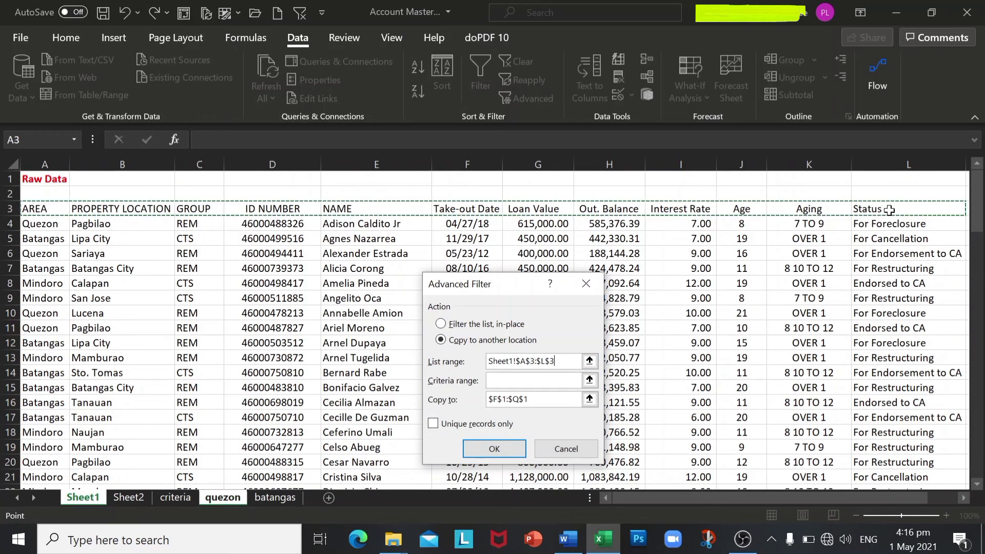
pyautogui.hotkey('ctrl', 'shift', 'Down')
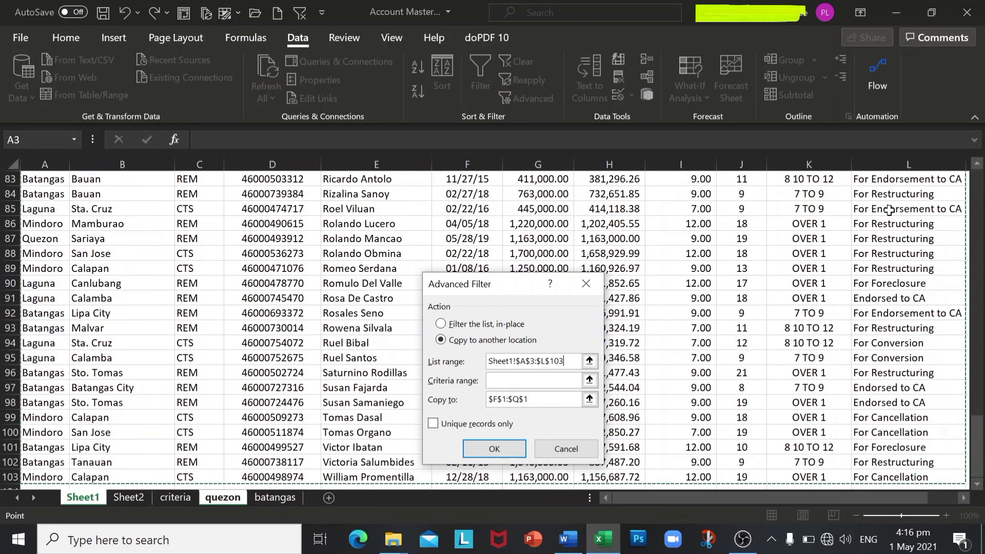
# Set the Advanced Filter's criteria range to A1:B2 on the criteria sheet, covering the Quezon and For Cancellation conditions
pyautogui.click(515, 381)
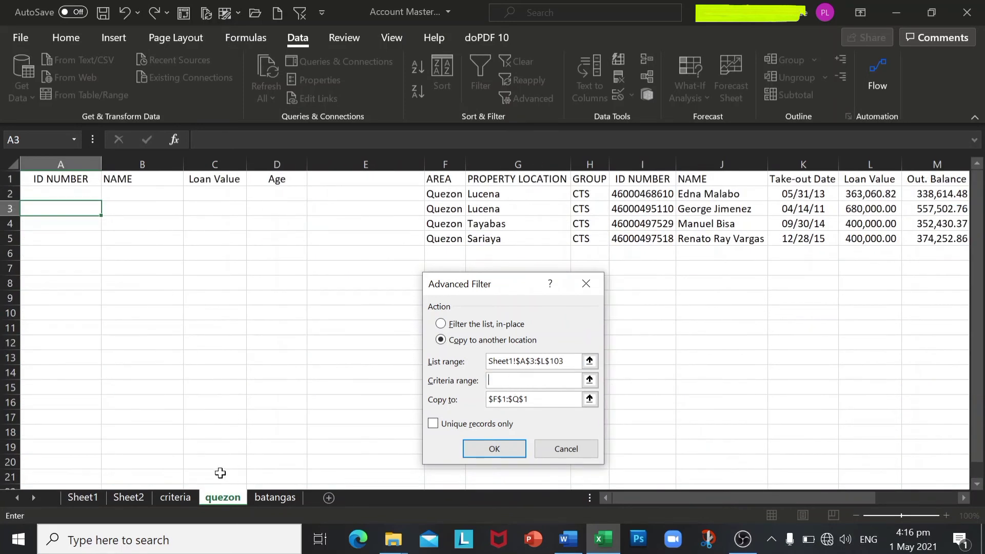
pyautogui.click(175, 497)
pyautogui.moveTo(46, 180); pyautogui.dragTo(96, 194)
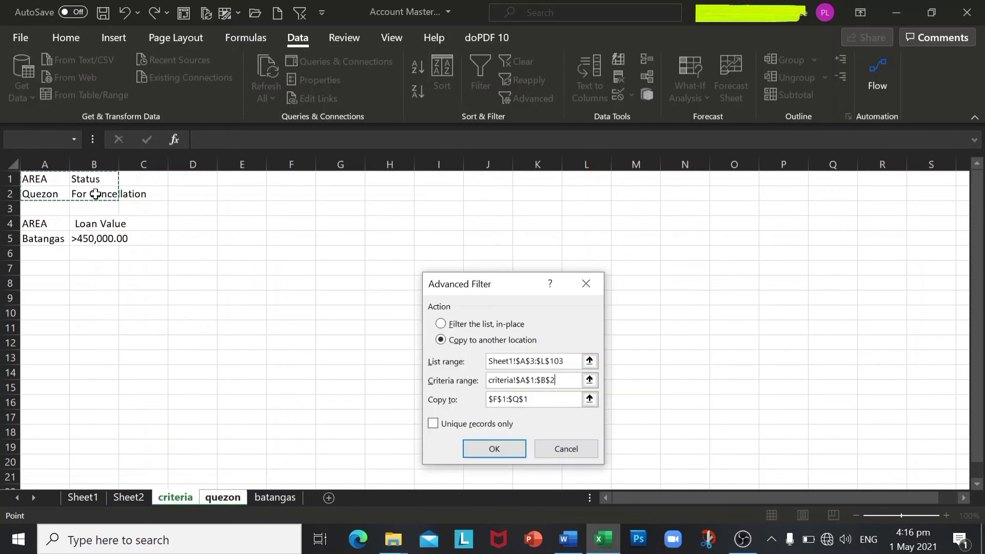
# Replace the copy-to range with the quezon sheet's headers in A1:D1 and run the Advanced Filter
pyautogui.click(535, 405)
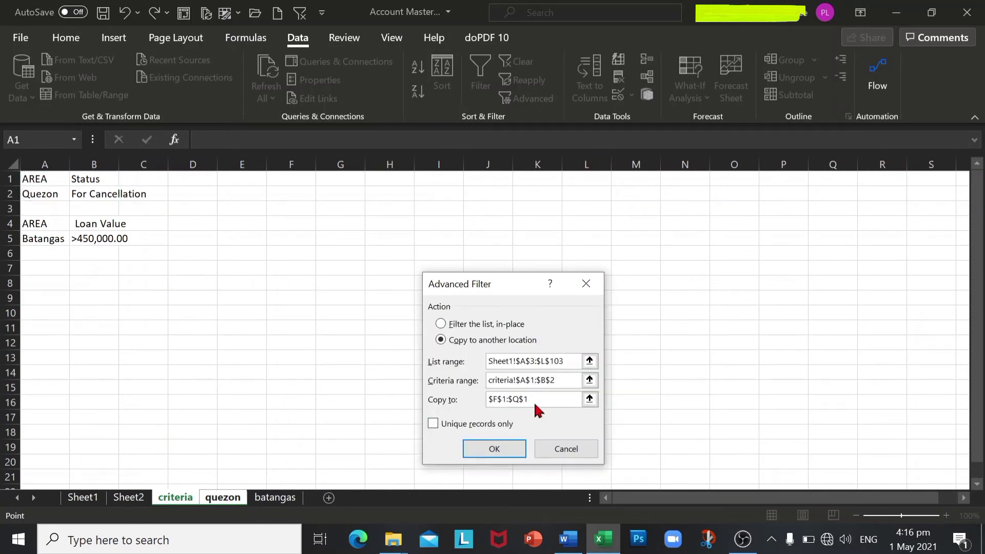
pyautogui.moveTo(539, 400); pyautogui.dragTo(481, 402)
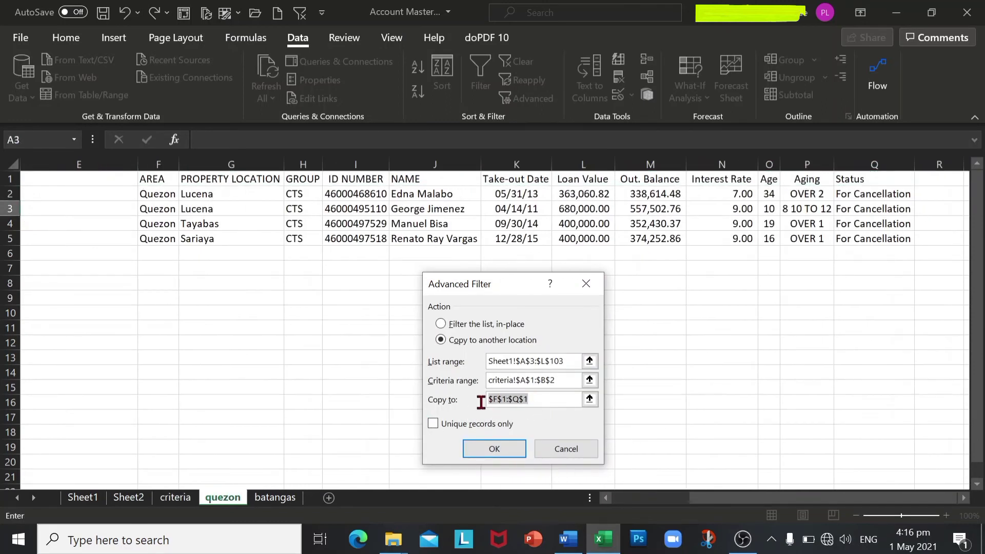
pyautogui.press('BackSpace')
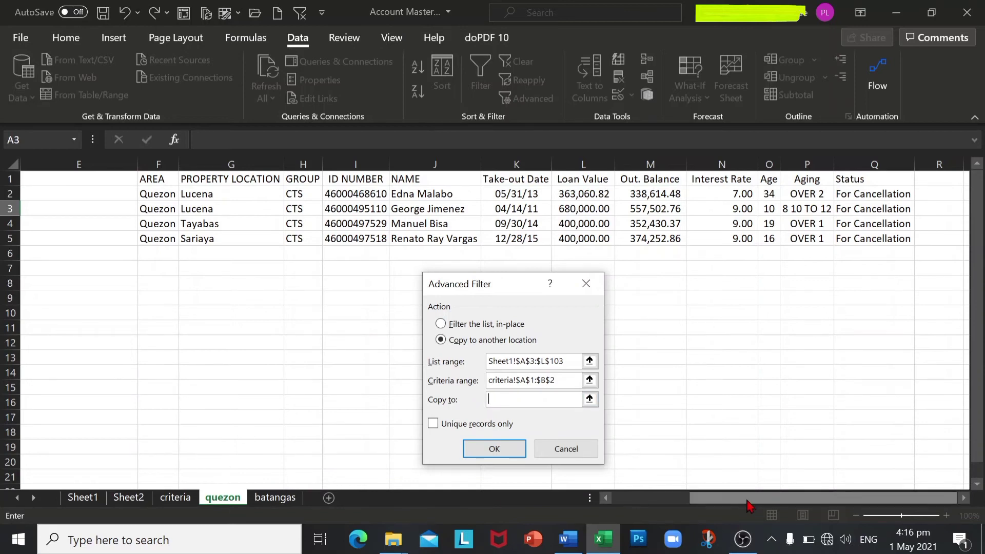
pyautogui.moveTo(759, 498); pyautogui.dragTo(677, 498)
pyautogui.moveTo(92, 177); pyautogui.dragTo(266, 182)
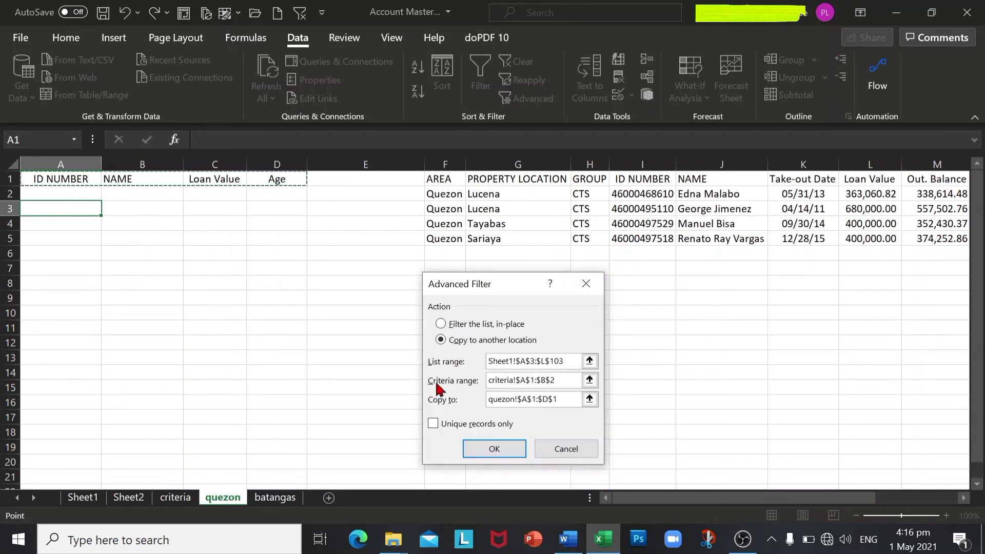
pyautogui.click(483, 449)
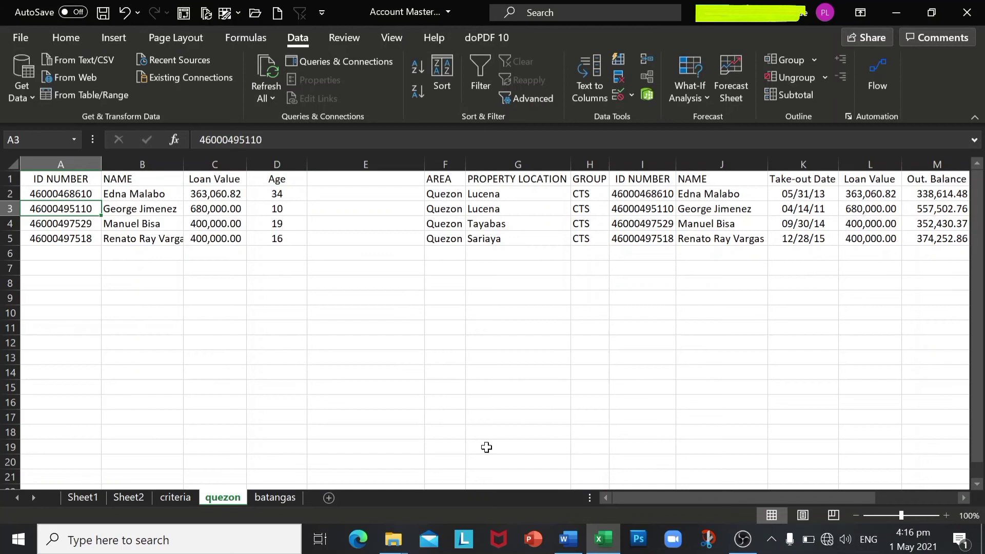
pyautogui.click(80, 178)
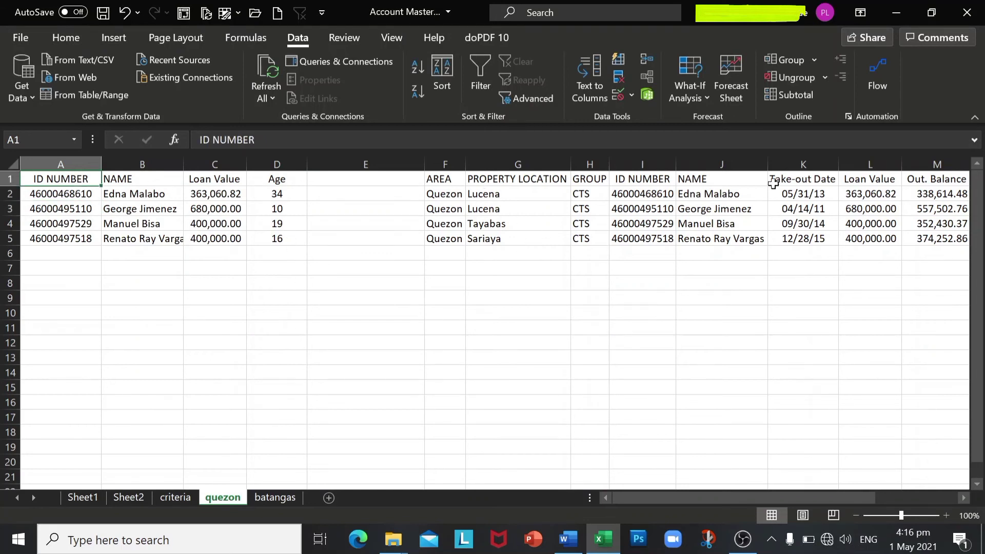
pyautogui.moveTo(725, 501)
pyautogui.mouseDown()
pyautogui.moveTo(805, 501)
pyautogui.moveTo(728, 498)
pyautogui.mouseUp()
# Insert five blank columns before the AREA column on the batangas sheet
pyautogui.click(276, 498)
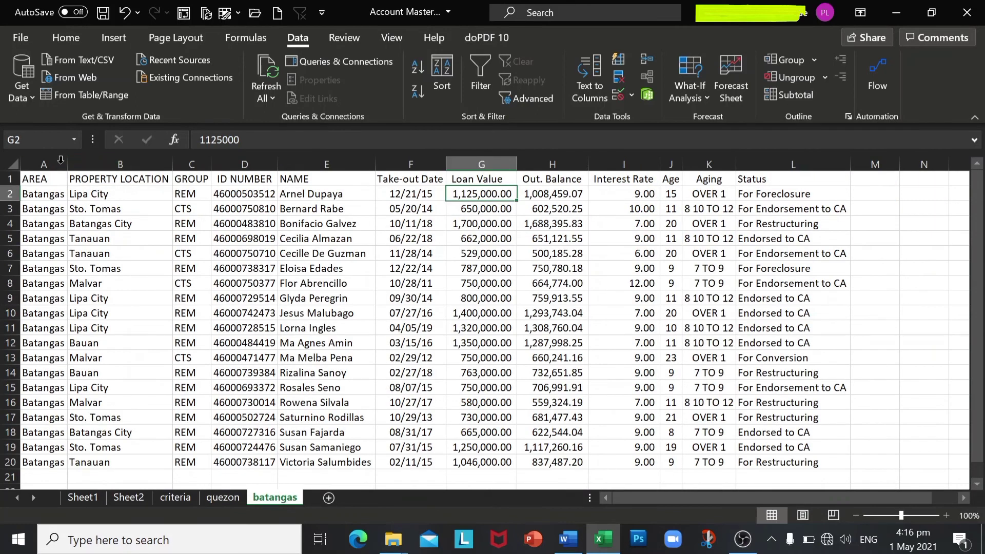
pyautogui.moveTo(61, 165); pyautogui.dragTo(329, 170)
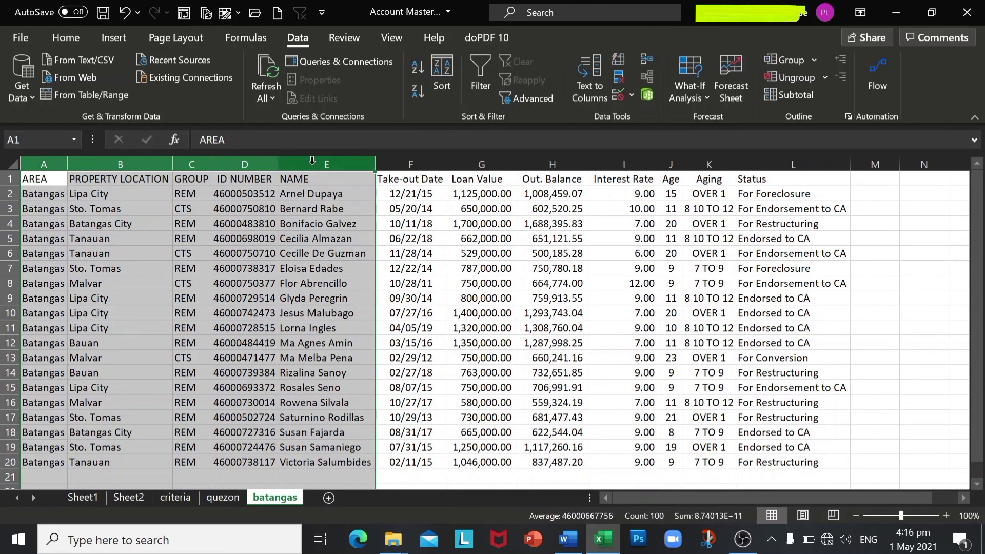
pyautogui.rightClick(293, 249)
pyautogui.click(334, 372)
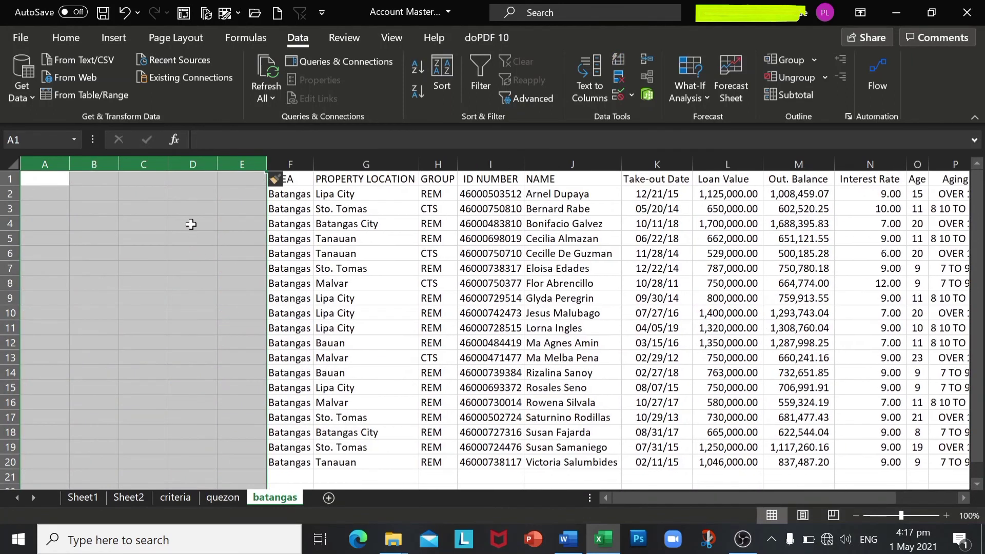
pyautogui.click(191, 222)
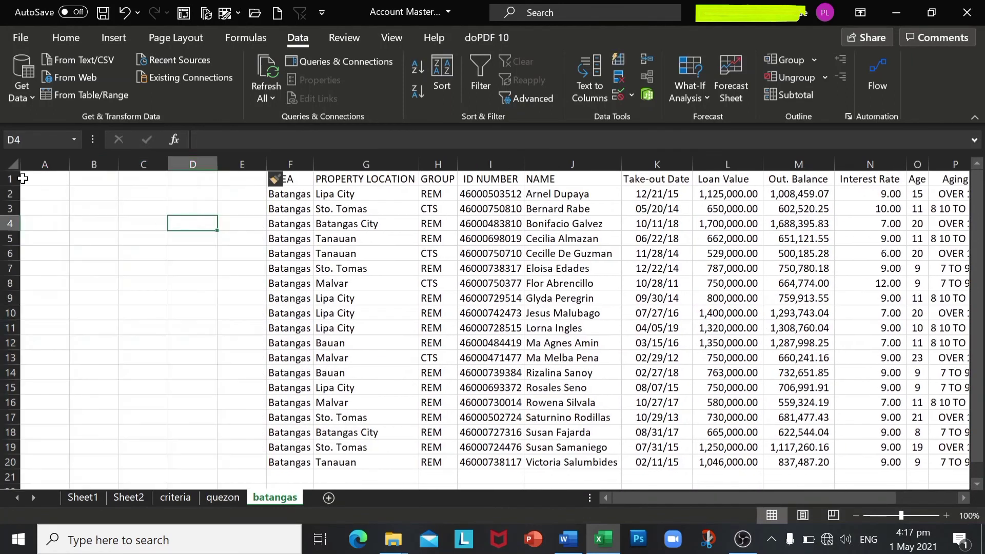
# Copy the headers ID NUMBER, NAME, Loan Value and Age from A1:D1 of the quezon sheet to cell A1 of the batangas sheet
pyautogui.click(223, 497)
pyautogui.moveTo(84, 180); pyautogui.dragTo(275, 185)
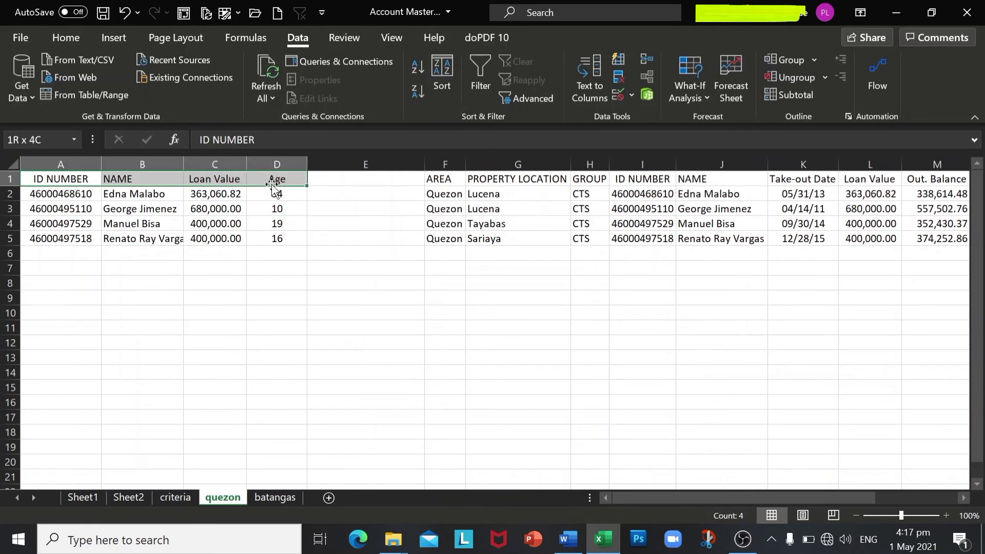
pyautogui.hotkey('ctrl', 'c')
pyautogui.click(275, 497)
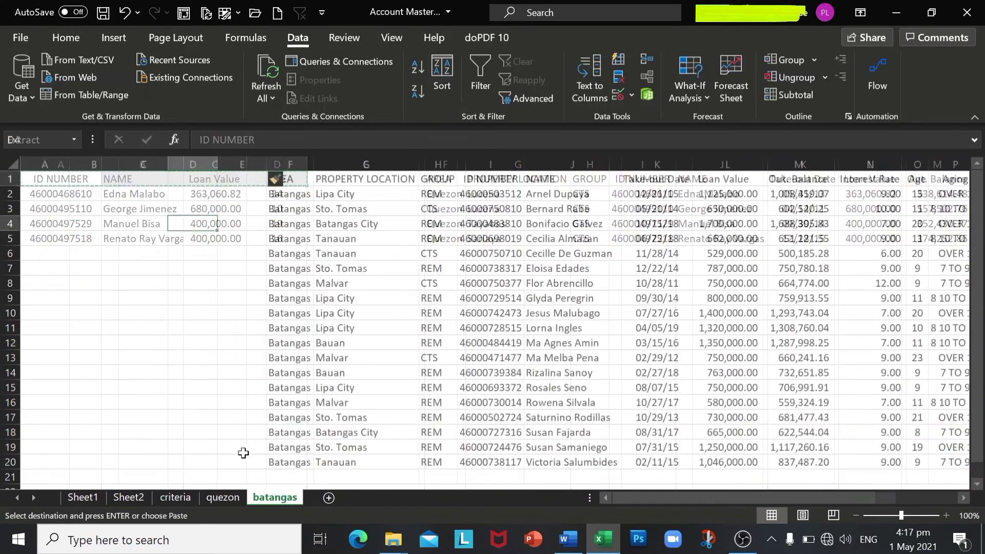
pyautogui.click(41, 177)
pyautogui.hotkey('ctrl', 'v')
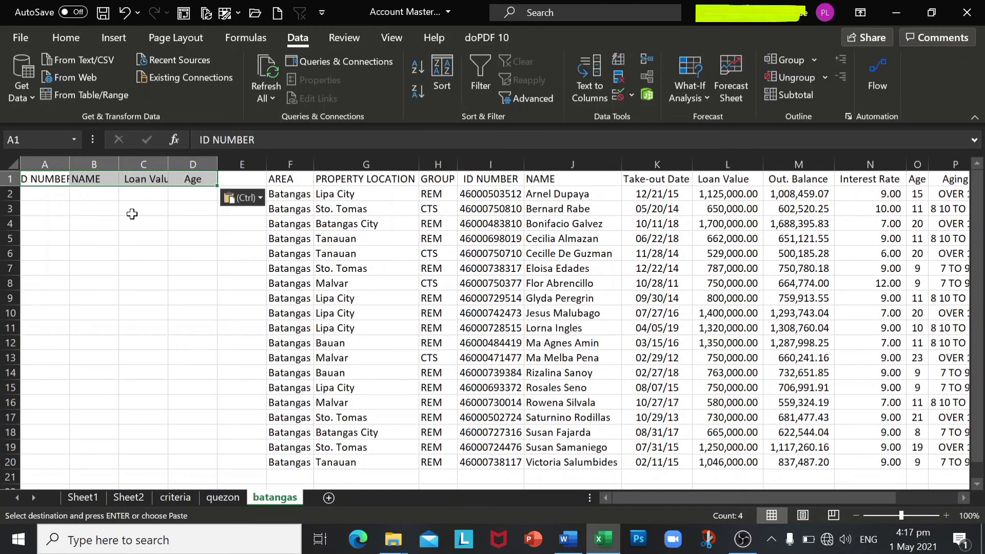
# Widen columns A to D on the batangas sheet equally so the copied headers fit
pyautogui.moveTo(57, 162); pyautogui.dragTo(176, 161)
pyautogui.moveTo(168, 163); pyautogui.dragTo(199, 163)
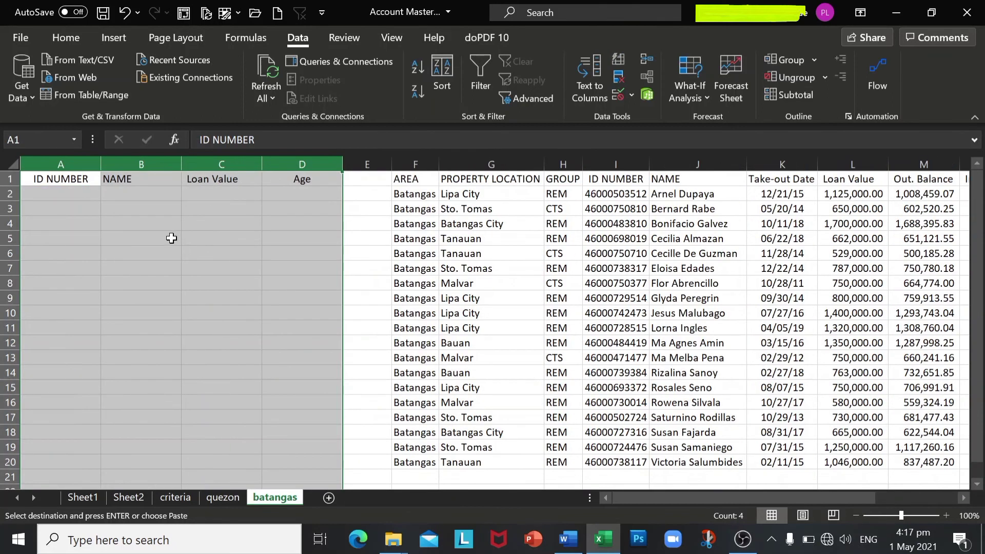
pyautogui.click(171, 236)
# Start an Advanced Filter from the batangas sheet that copies to another location, with Sheet1 A3:L103 as the list range
pyautogui.click(63, 211)
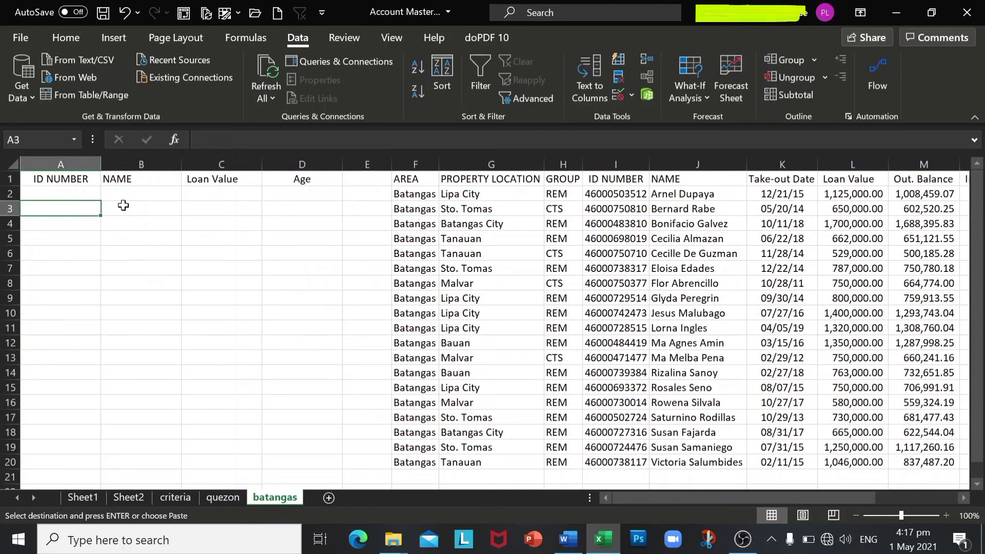
pyautogui.click(529, 99)
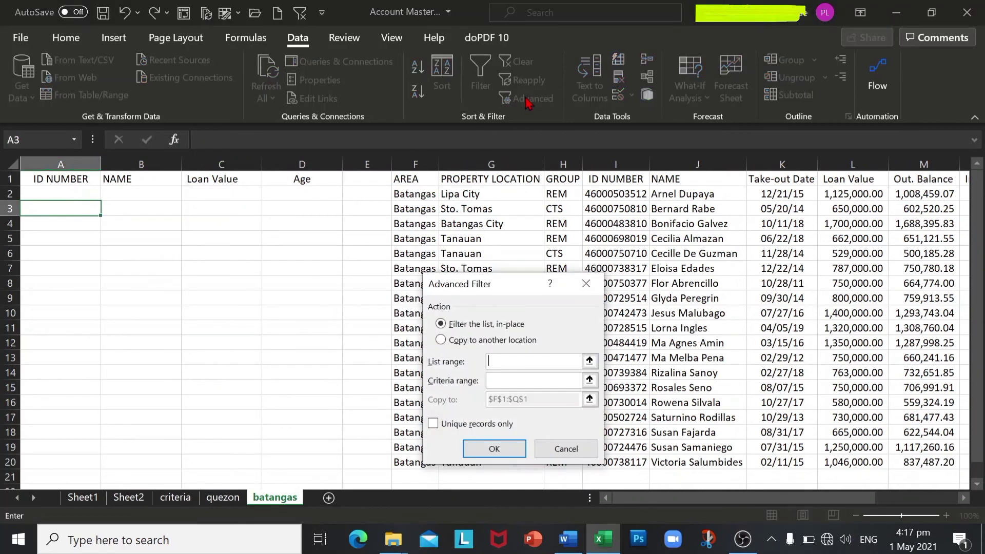
pyautogui.click(460, 341)
pyautogui.click(500, 361)
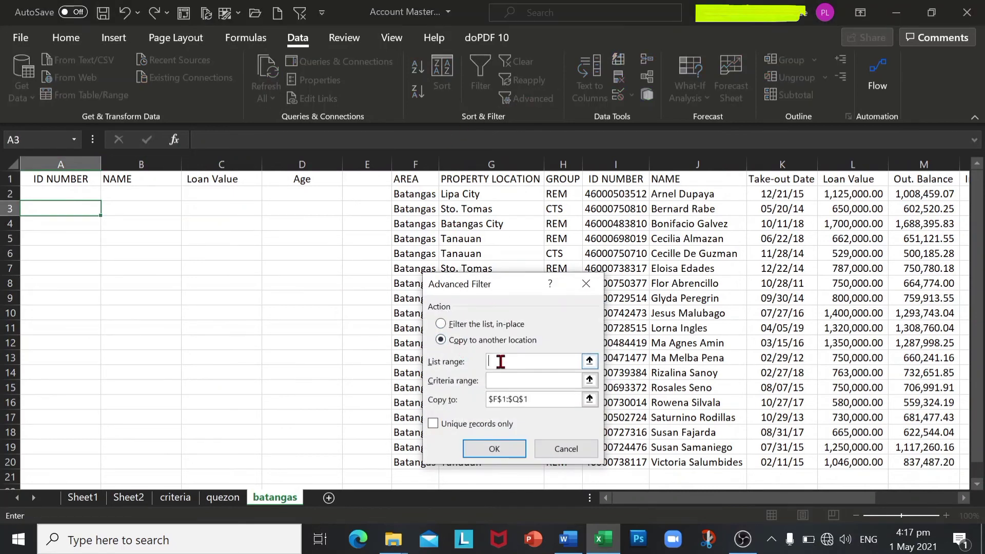
pyautogui.click(92, 499)
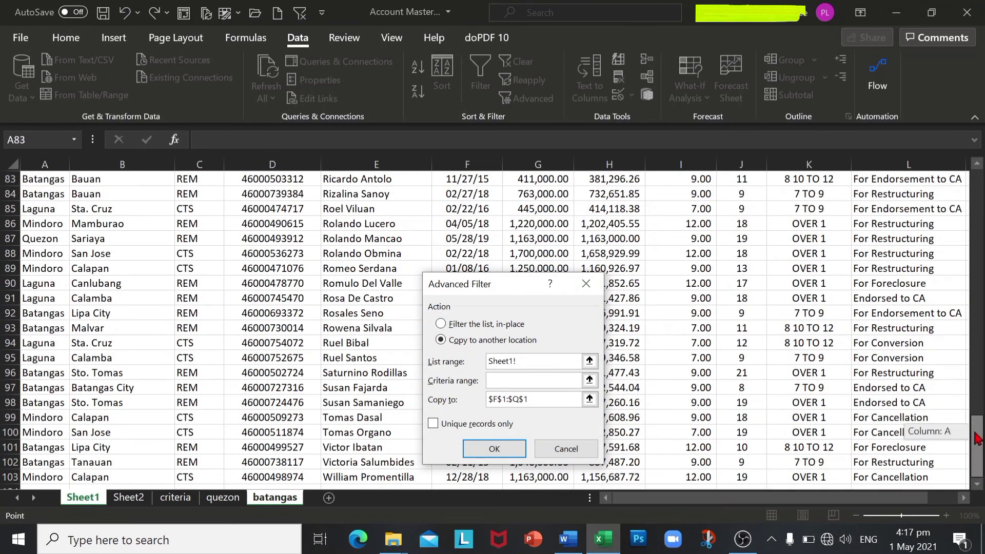
pyautogui.moveTo(976, 439); pyautogui.dragTo(976, 200)
pyautogui.click(54, 210)
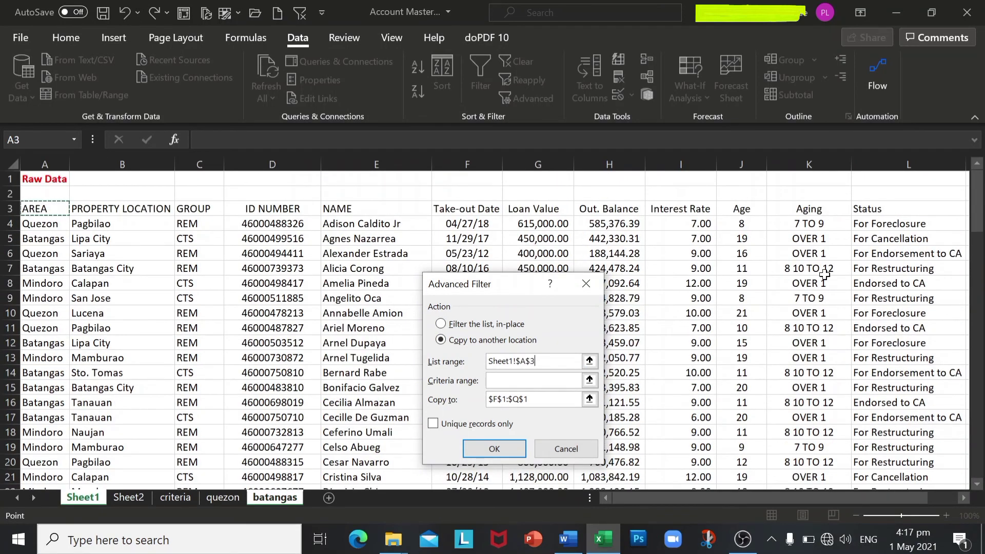
pyautogui.keyDown('shift'); pyautogui.click(904, 209); pyautogui.keyUp('shift')
pyautogui.hotkey('ctrl', 'shift', 'Down')
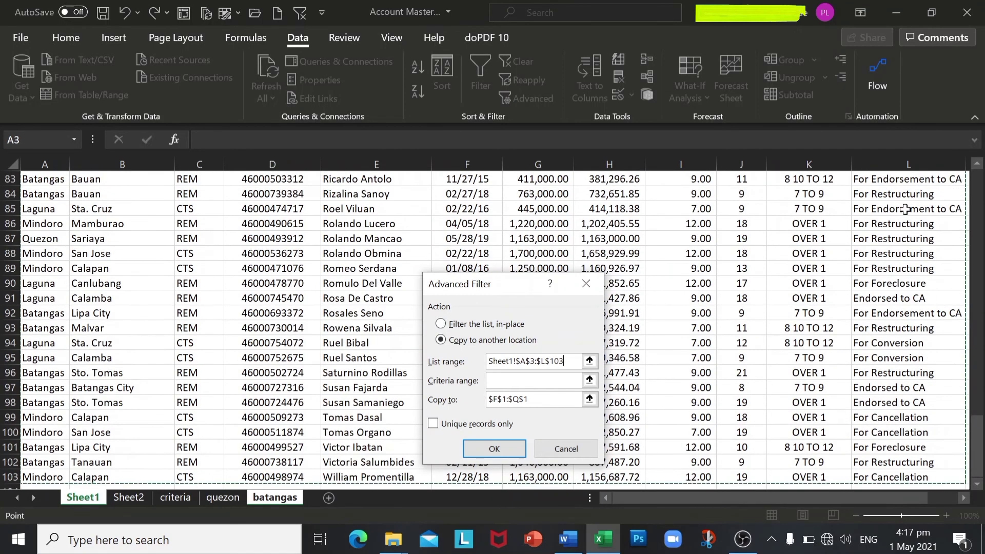
# Set the Advanced Filter's criteria range to A4:B5 on the criteria sheet
pyautogui.click(500, 382)
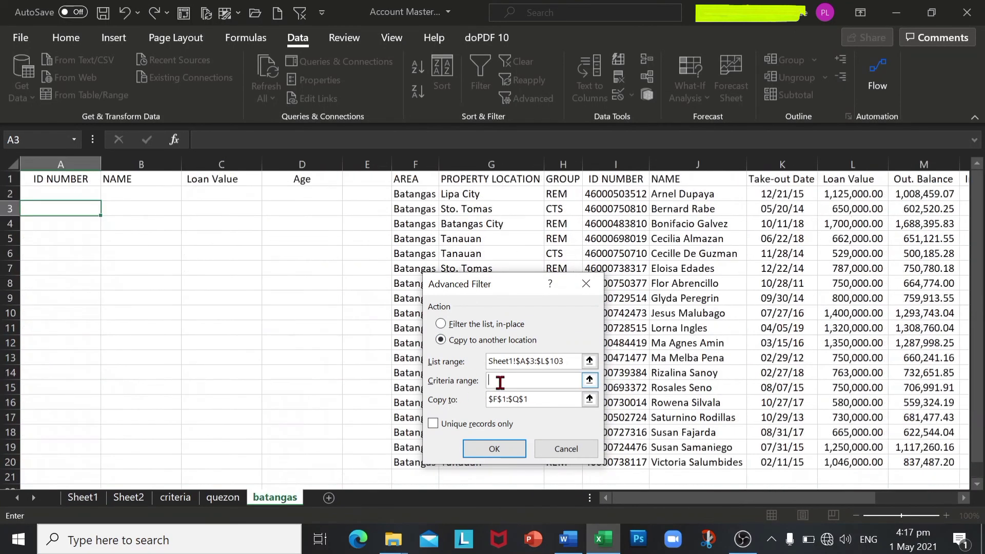
pyautogui.click(182, 503)
pyautogui.moveTo(51, 221); pyautogui.dragTo(89, 239)
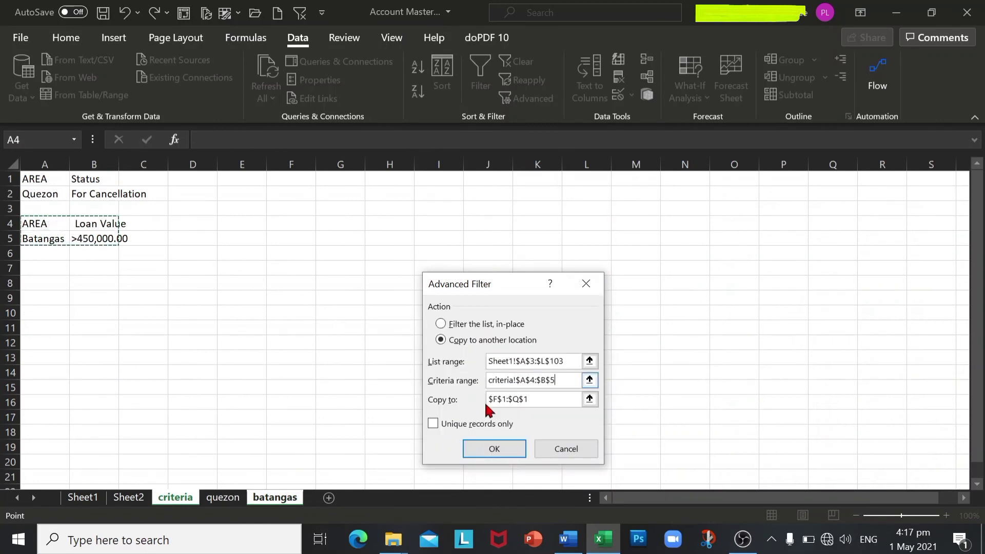
# Replace the copy-to range with the batangas sheet's headers in A1:D1 and run the Advanced Filter
pyautogui.click(545, 399)
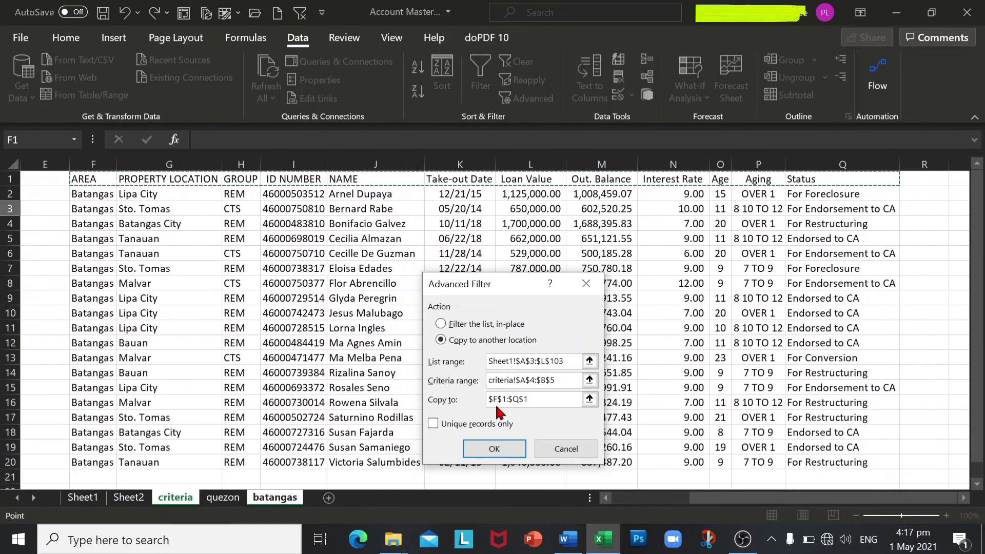
pyautogui.moveTo(545, 398); pyautogui.dragTo(476, 399)
pyautogui.press('BackSpace')
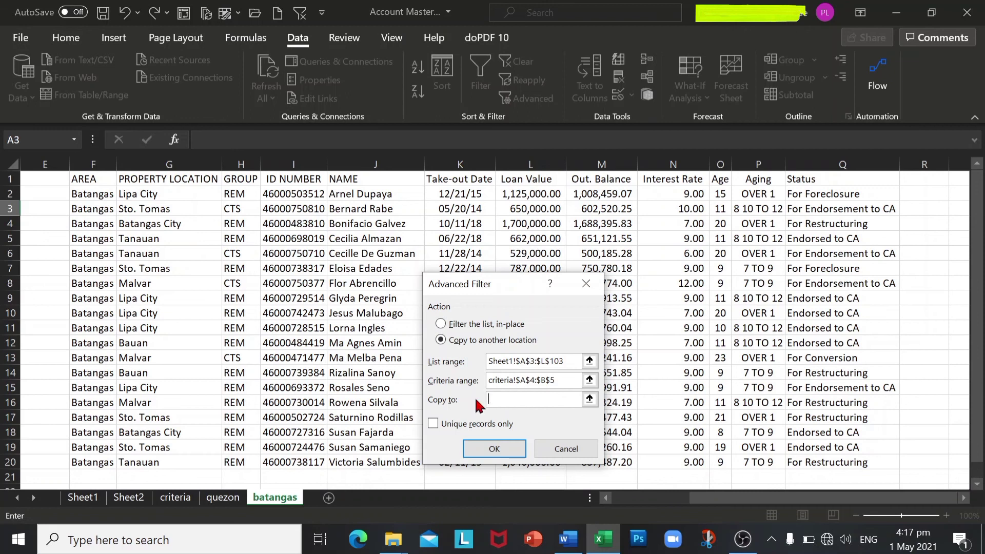
pyautogui.moveTo(749, 499); pyautogui.dragTo(648, 508)
pyautogui.moveTo(85, 178); pyautogui.dragTo(323, 182)
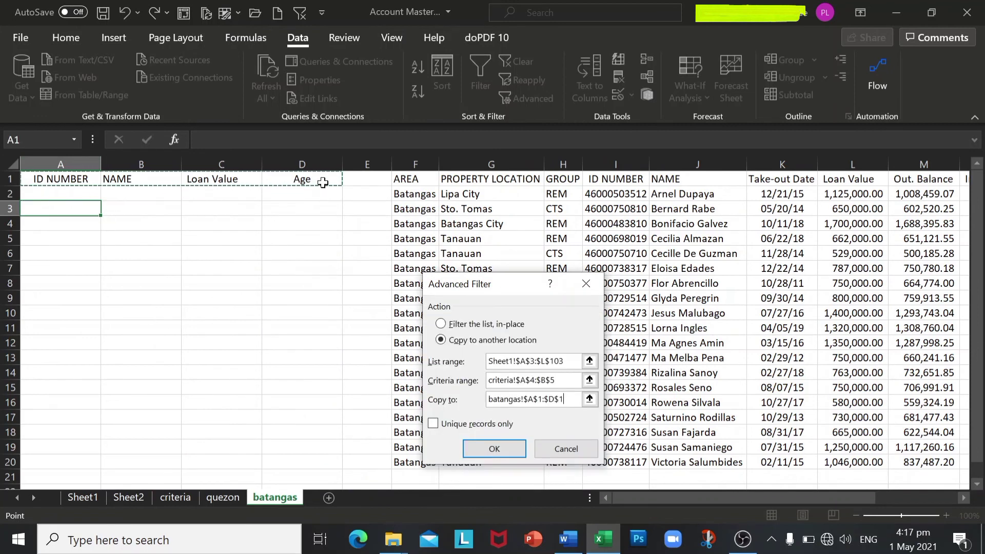
pyautogui.click(493, 451)
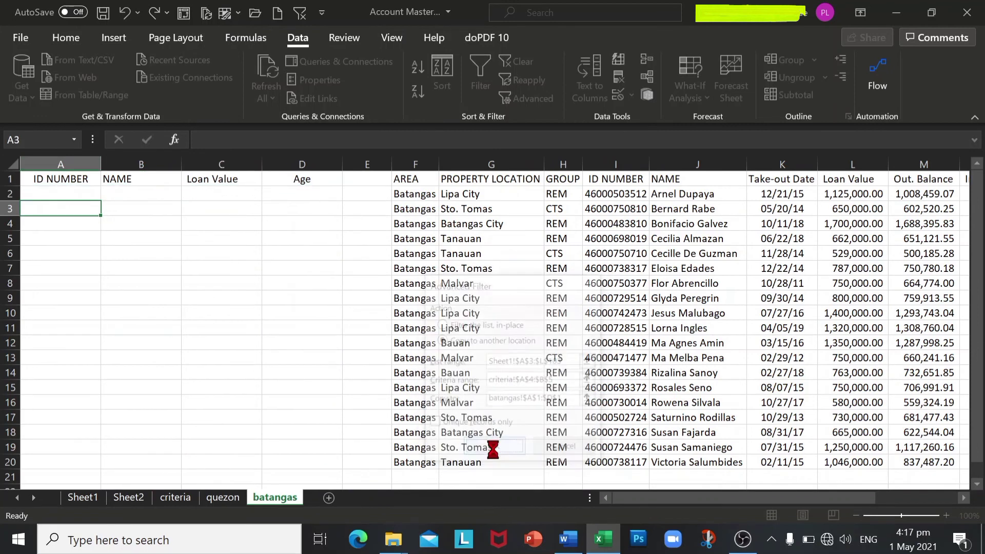
# Fit column B on the batangas sheet to the extracted names and check the headers in A1:D1
pyautogui.doubleClick(183, 158)
pyautogui.click(220, 269)
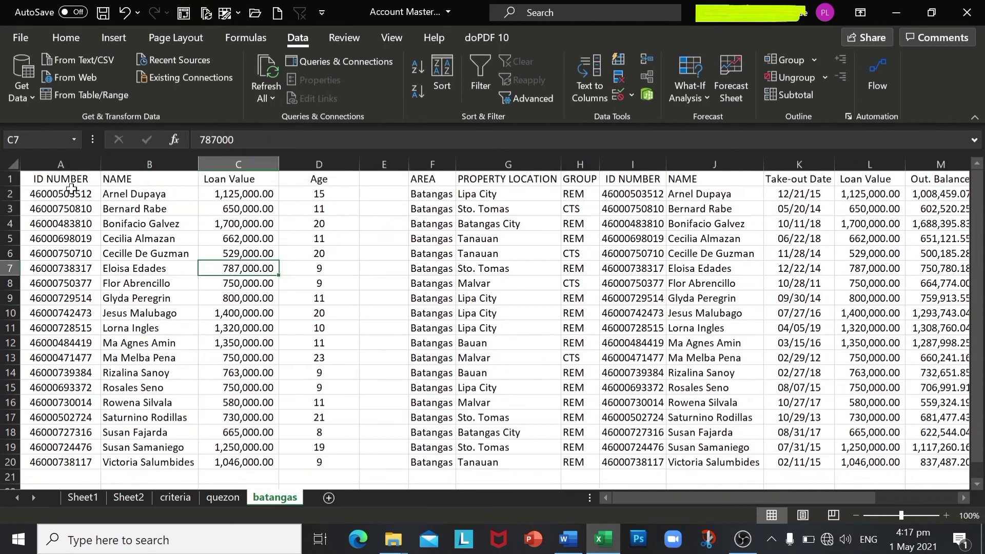
pyautogui.click(71, 184)
pyautogui.click(152, 180)
pyautogui.click(244, 180)
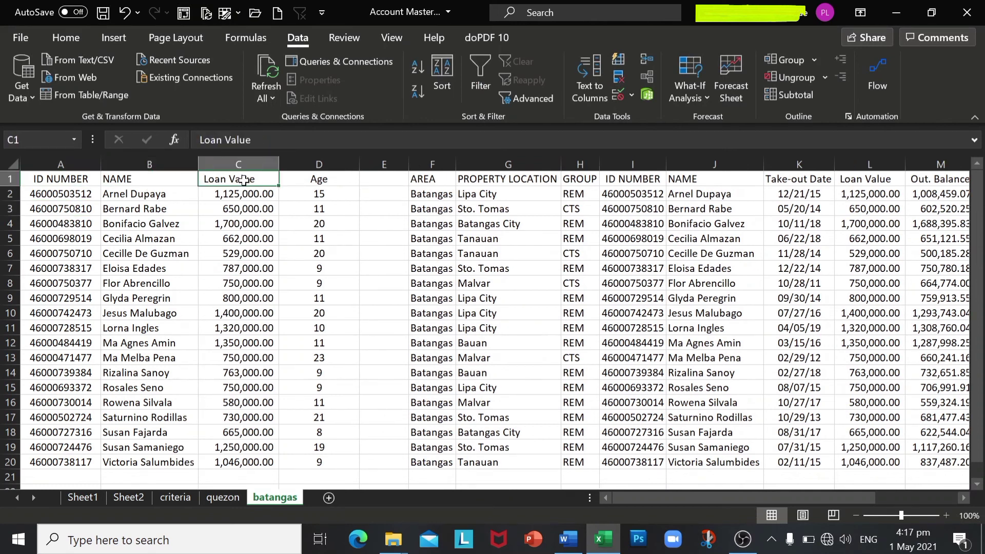
pyautogui.click(329, 183)
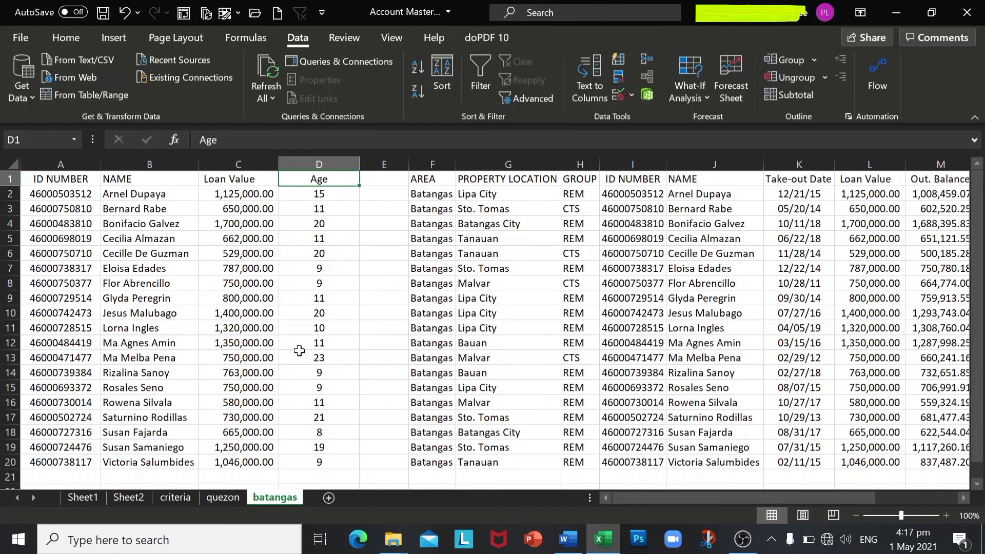